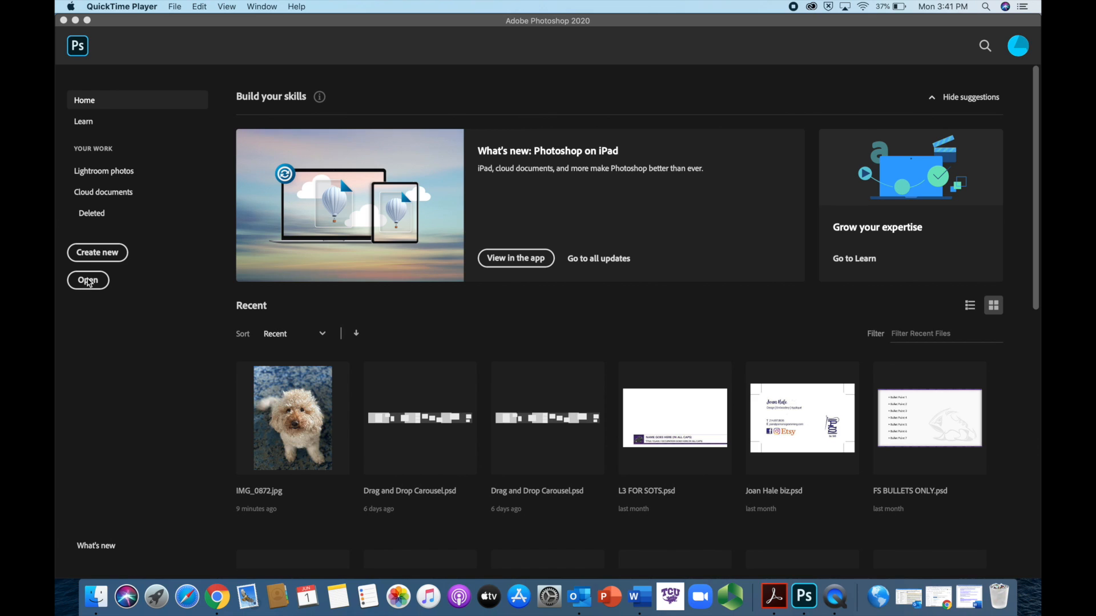
Create a 4000 by 4000 pixel document named Lady Bug Portrait at 300 pixels/inch, RGB 16 bit, with transparent background contents.
click(100, 256)
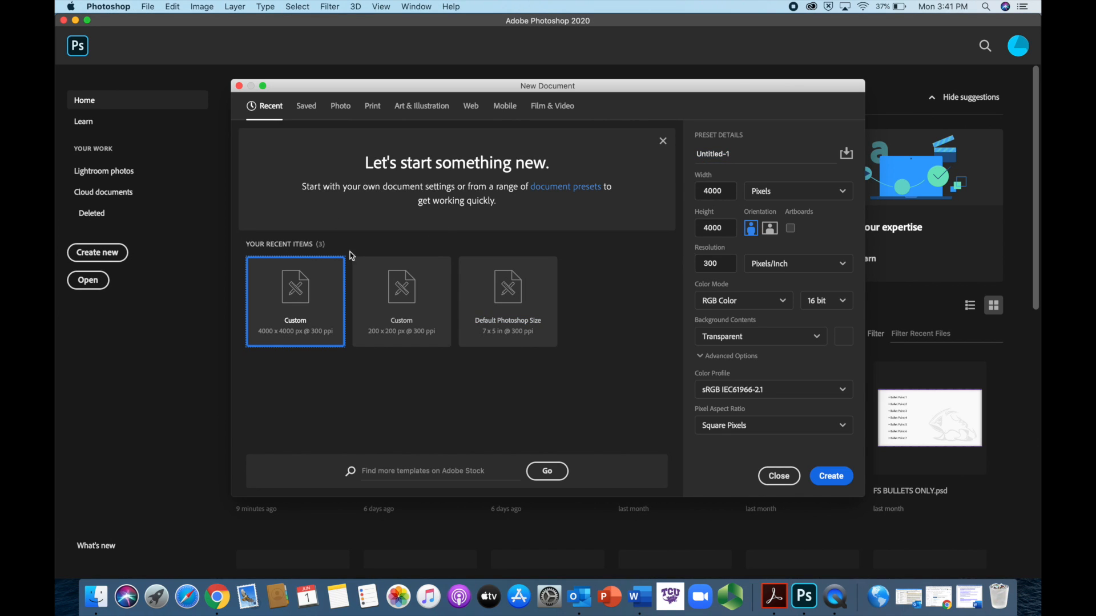
click(736, 153)
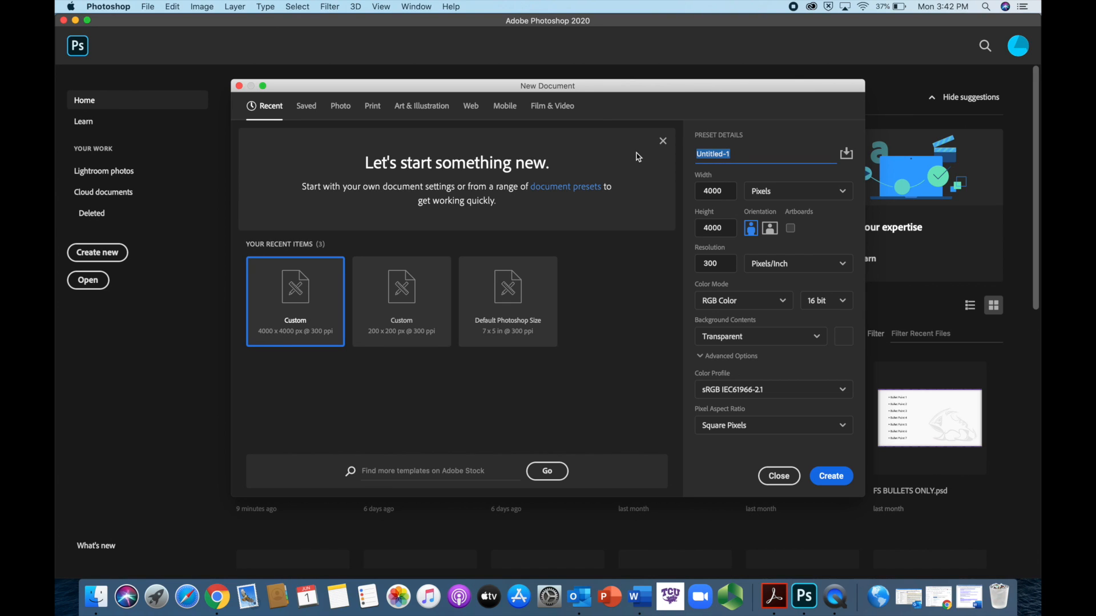
text(Lady bu)
text(Bug )
text(Portrait)
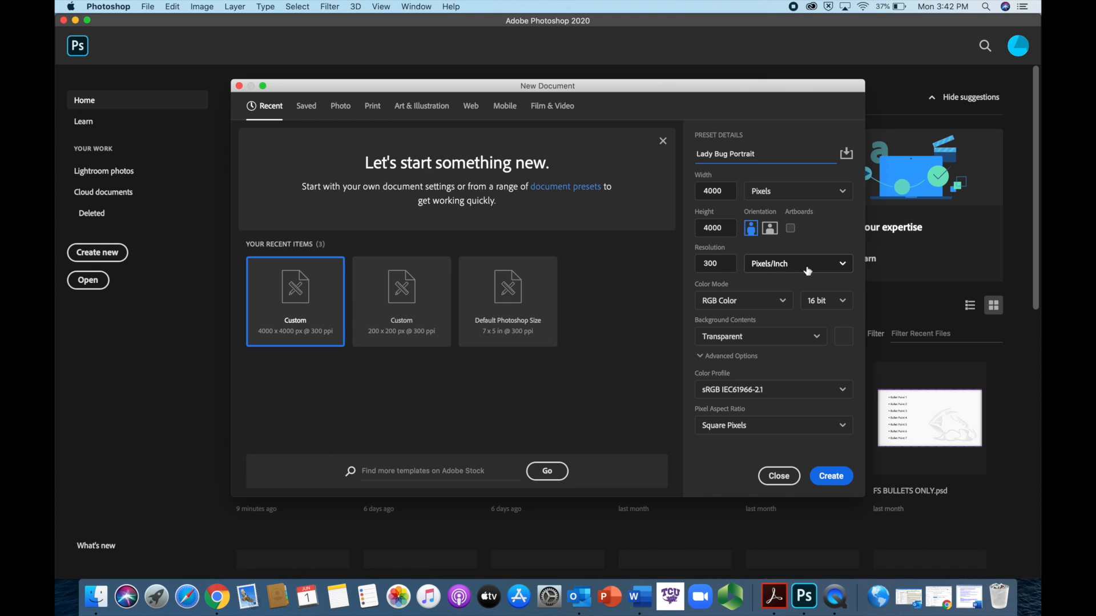
click(824, 308)
click(824, 306)
click(831, 477)
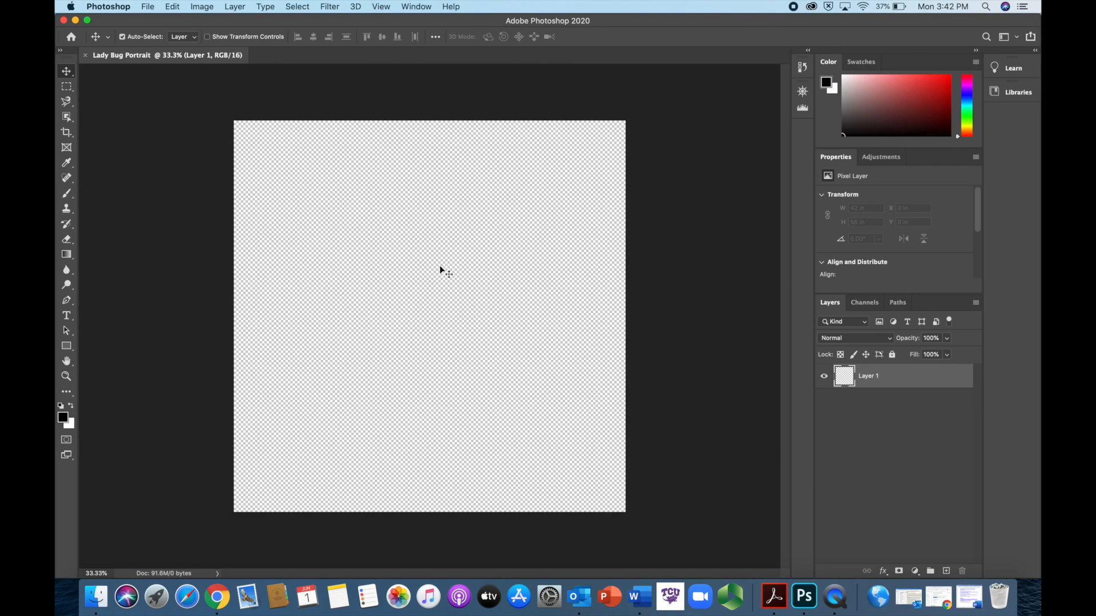
Rename the document's only layer as Background.
double_click(869, 378)
text(background)
key(Return)
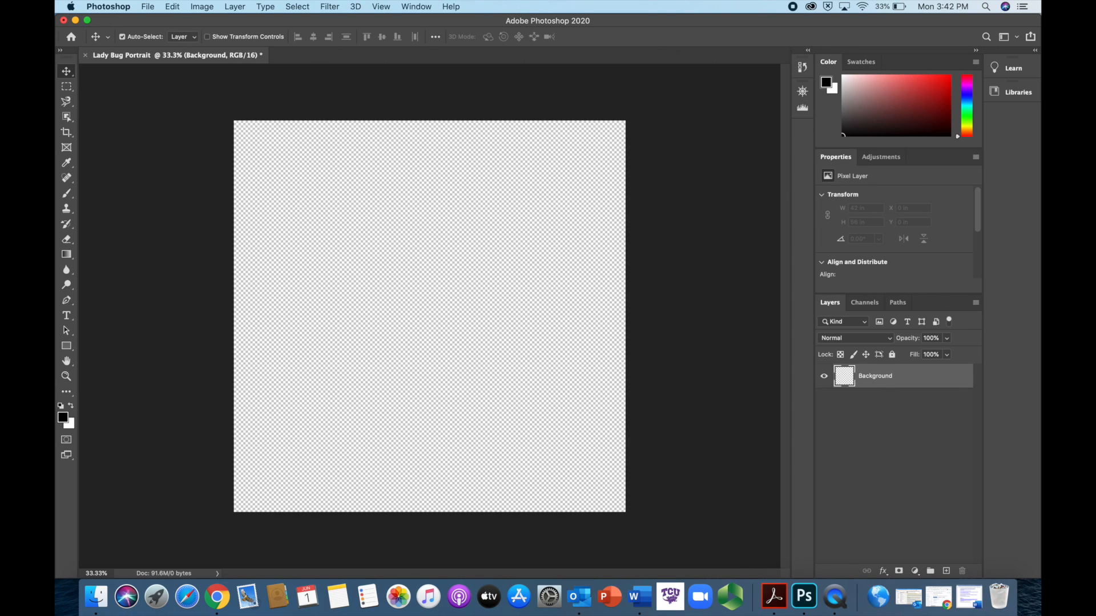
Add a new empty layer above Background and name it Lady Photo.
click(946, 572)
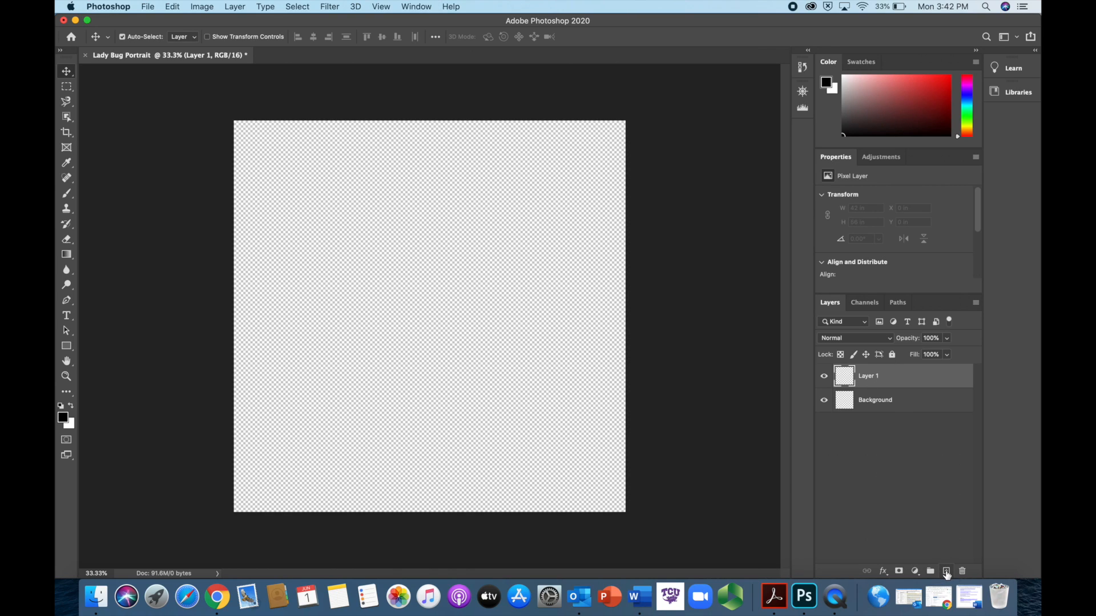
double_click(869, 377)
text(C)
key(BackSpace)
key(BackSpace)
text(Photo)
key(Return)
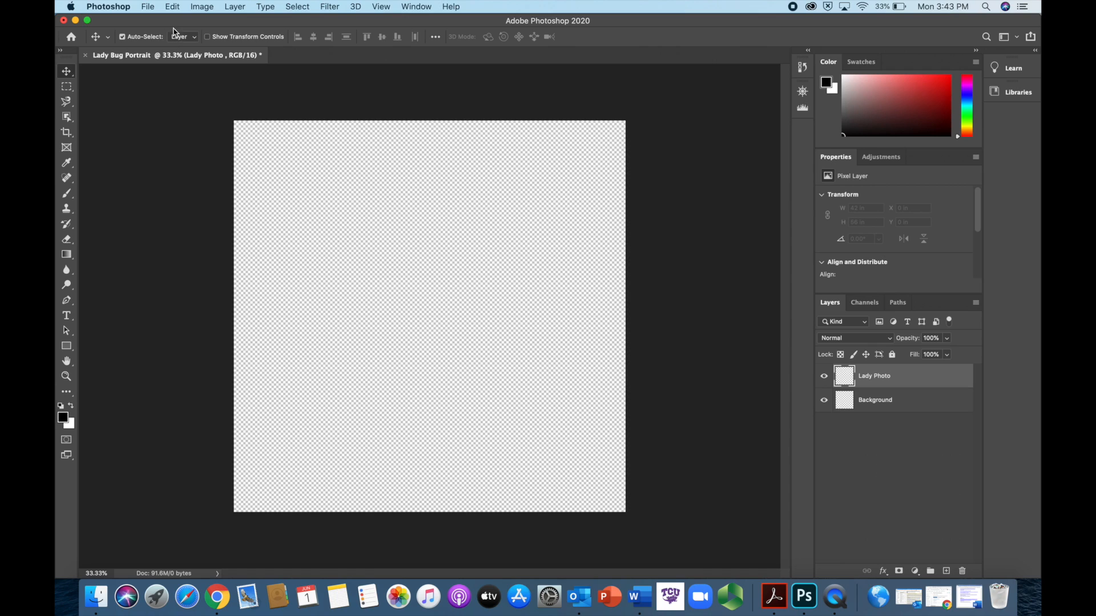
Place the desktop image IMG_0872.jpg into the Lady Bug Portrait document and commit the placement.
click(148, 6)
mouse_move(250, 270)
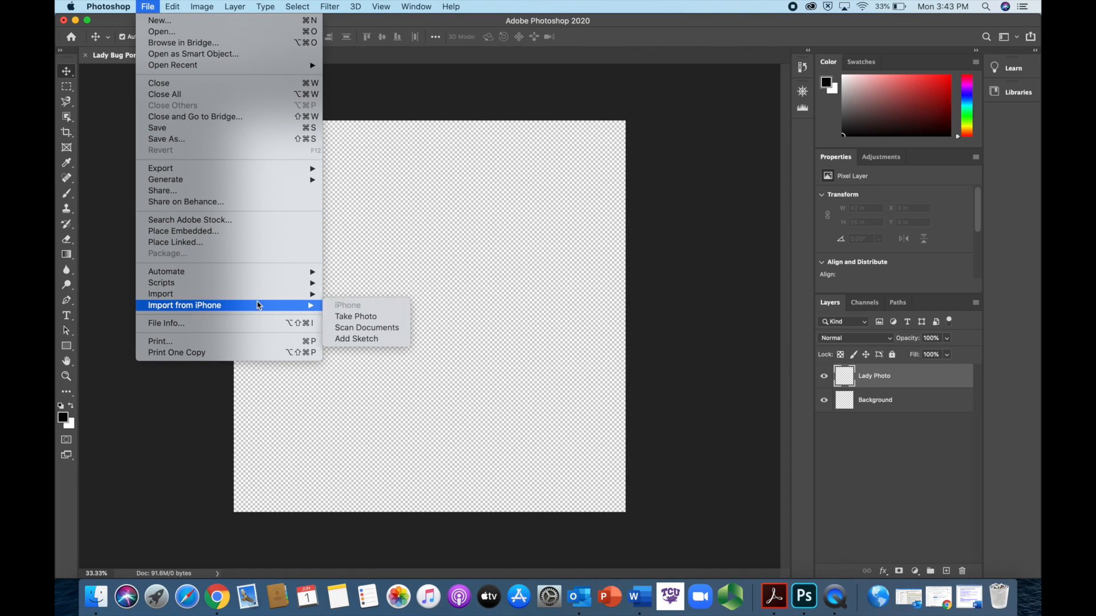
click(450, 117)
drag(606, 22, 430, 13)
drag(1011, 164, 393, 181)
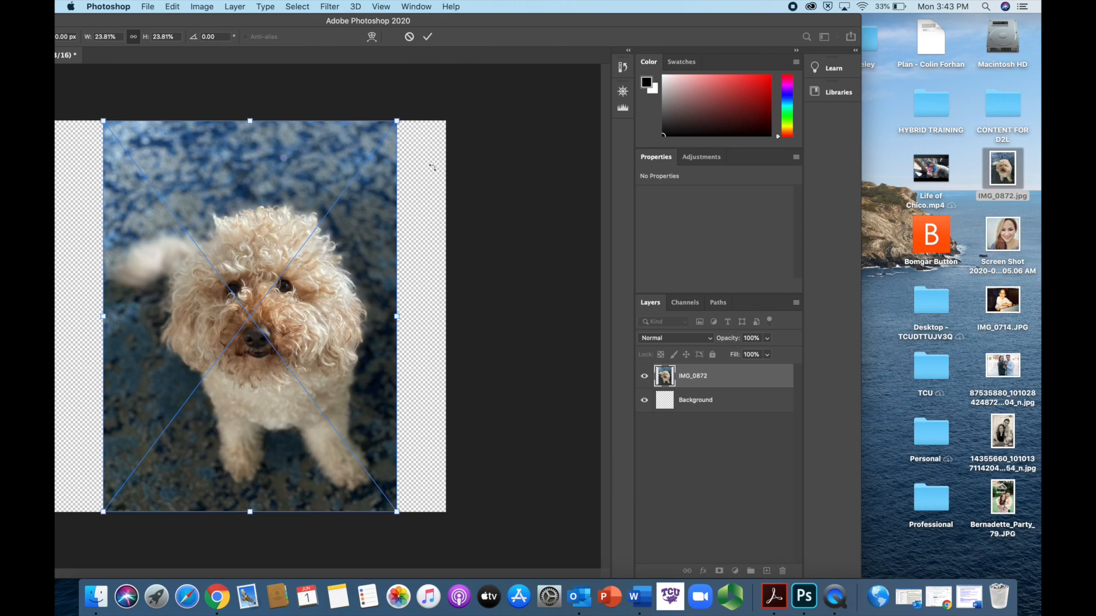
double_click(426, 22)
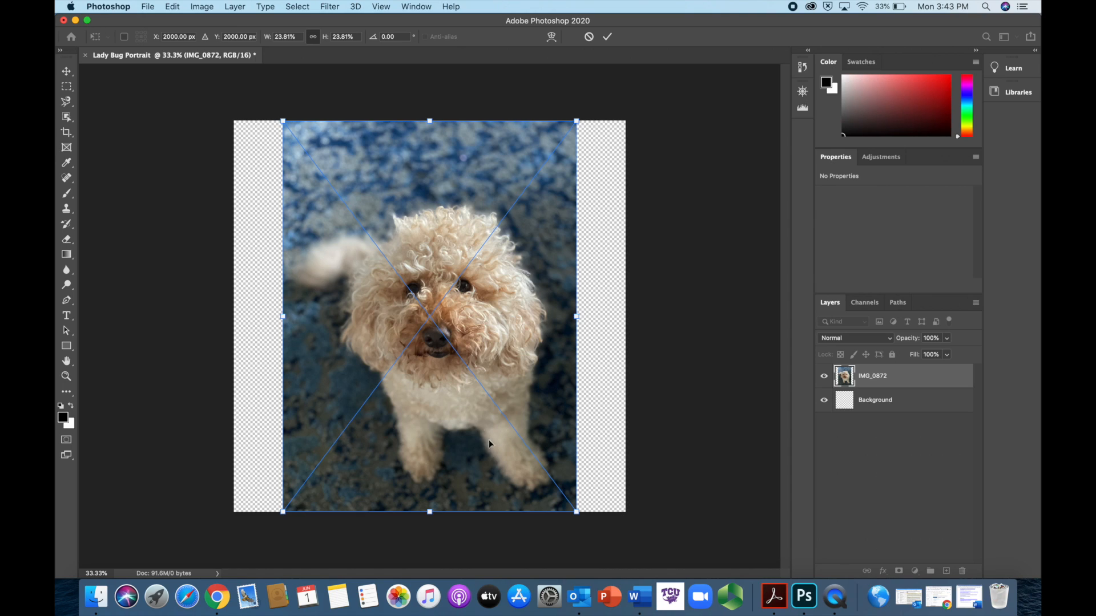
click(886, 379)
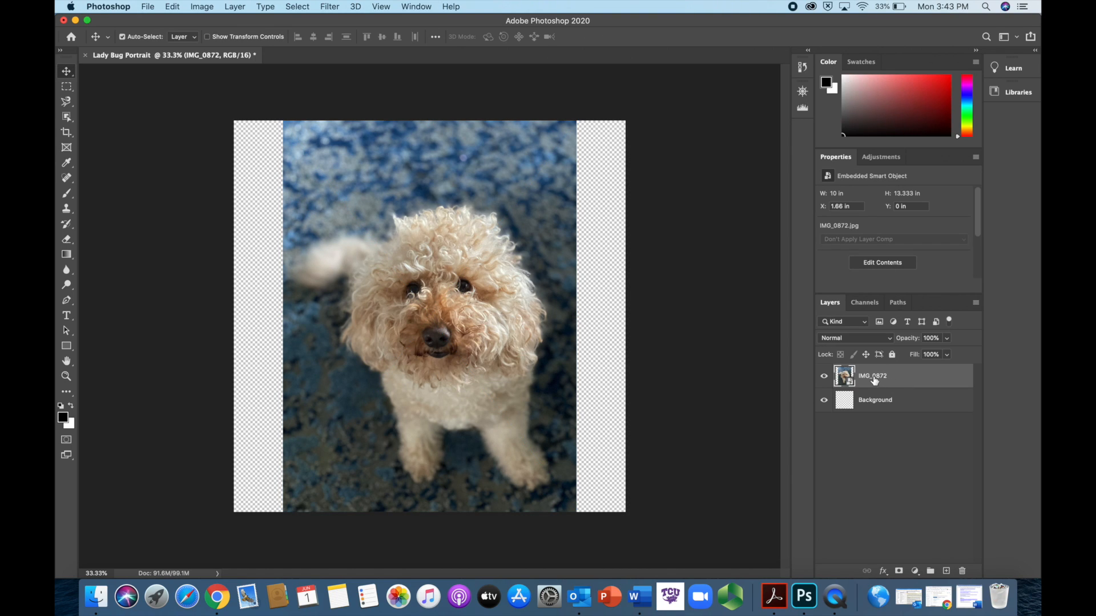
Rename the placed IMG_0872 layer as Lady Photo.
double_click(876, 379)
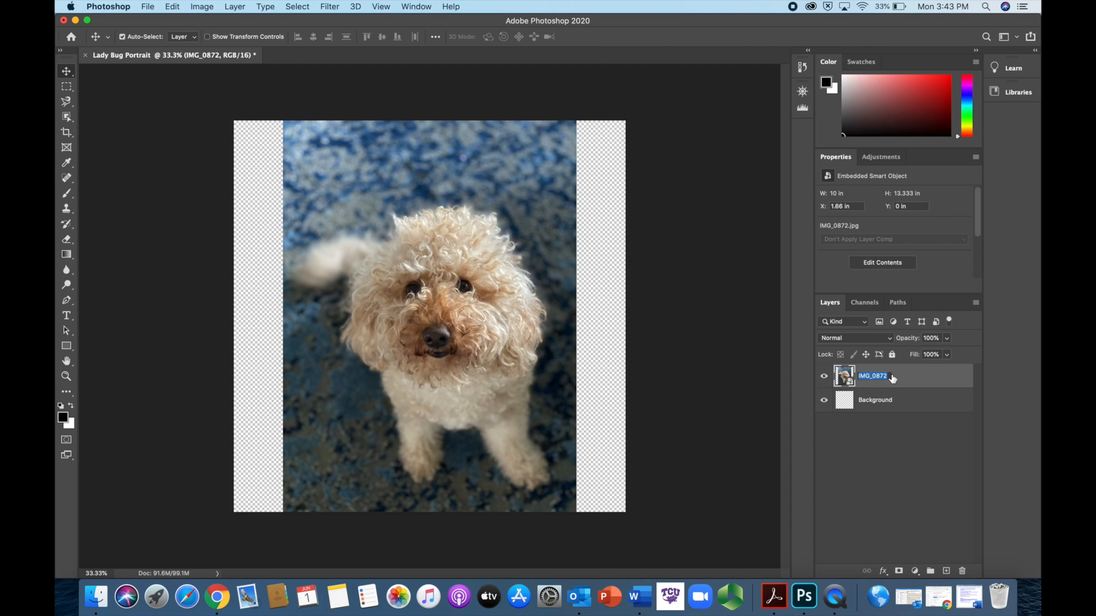
text(Lady Photo)
key(Return)
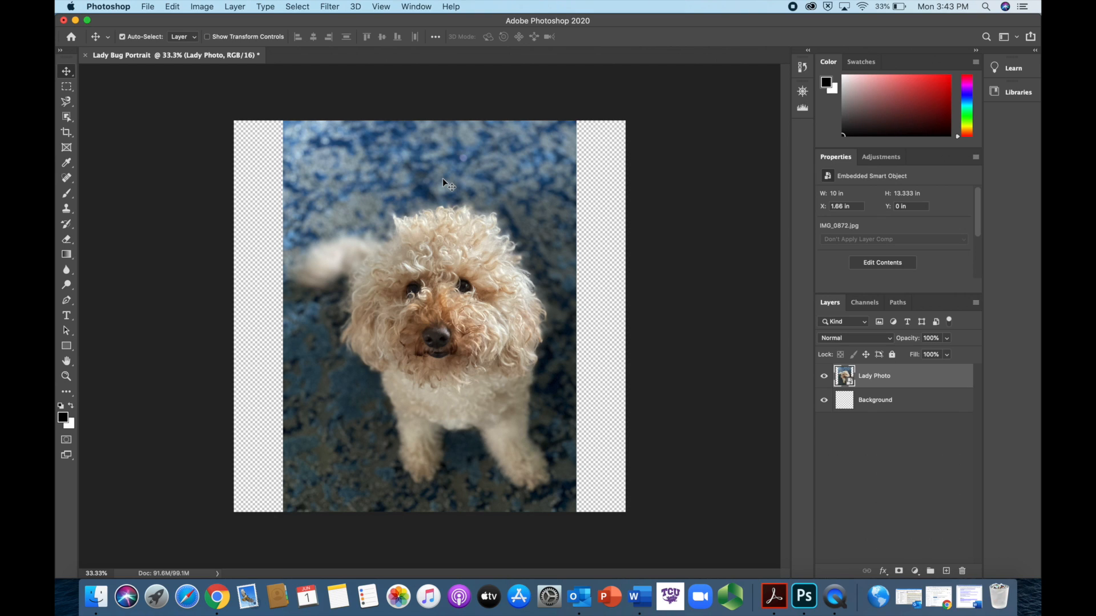
Scale the dog photo proportionally to about 31.93% and reposition it horizontally centred so that it fills the square canvas.
key(cmd+t)
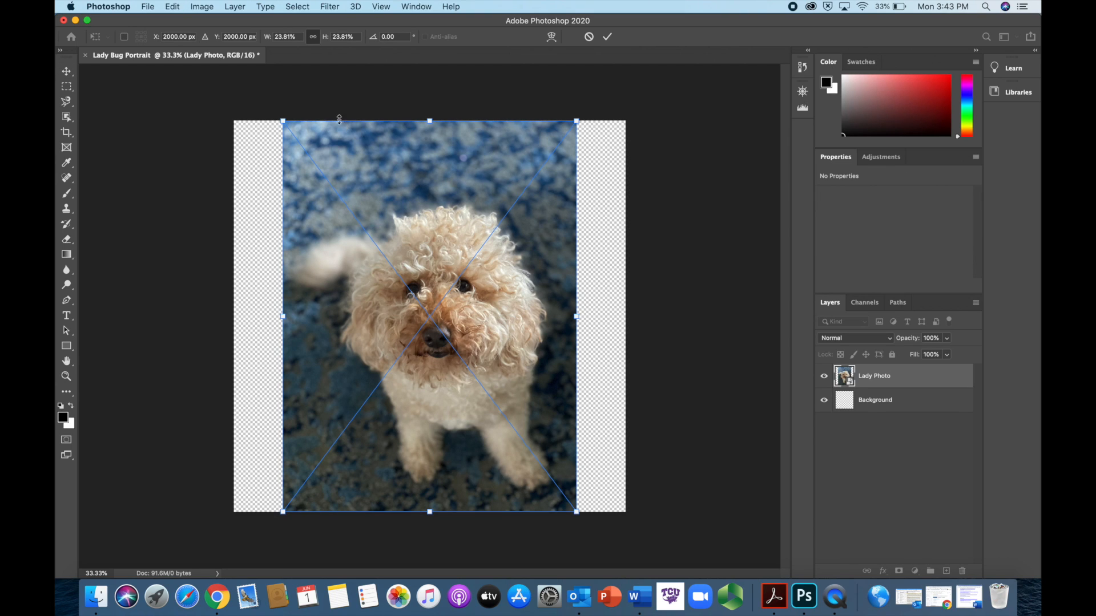
drag(282, 121, 185, 85)
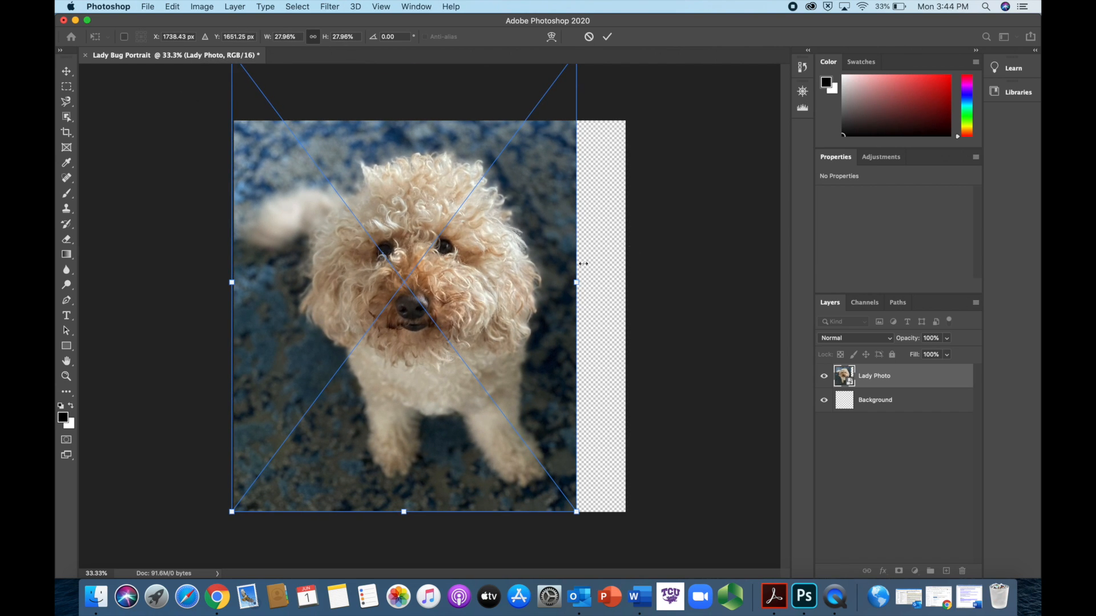
drag(579, 510, 675, 535)
drag(478, 331, 482, 296)
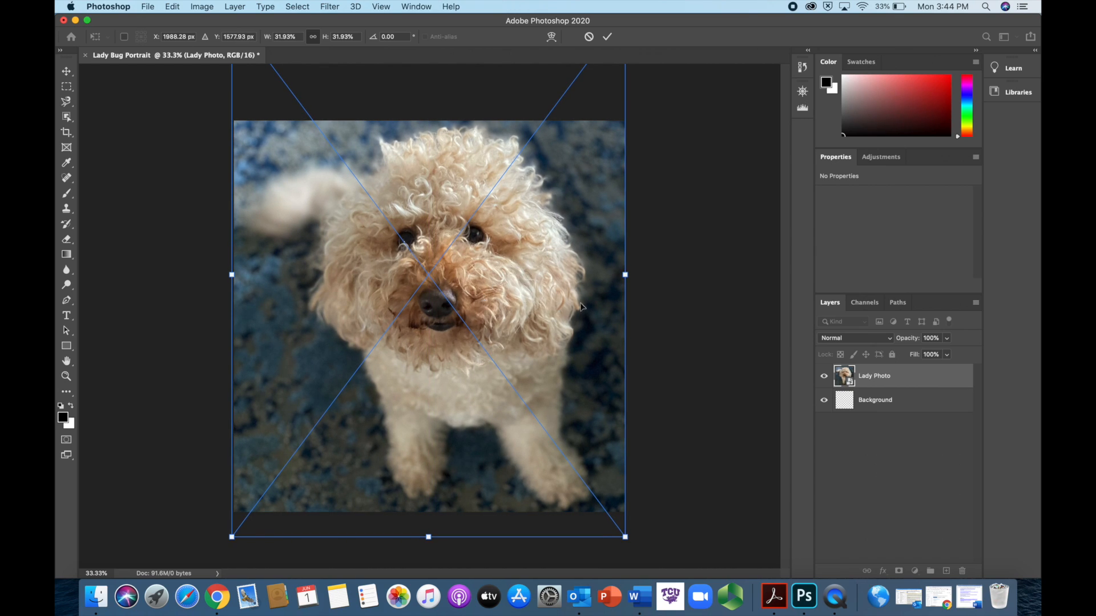
drag(614, 289, 617, 293)
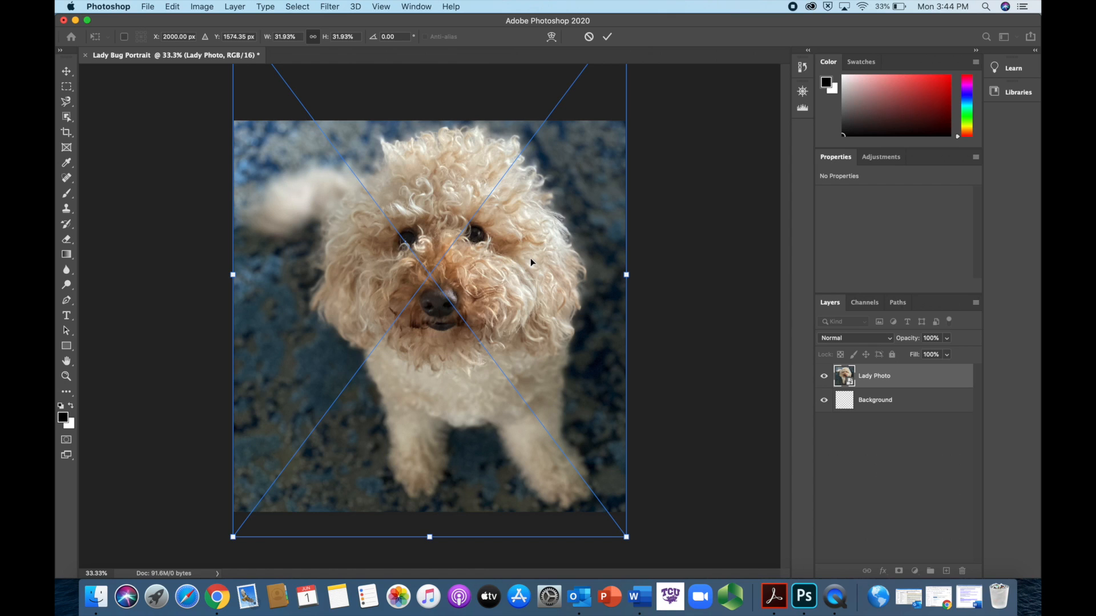
key(Return)
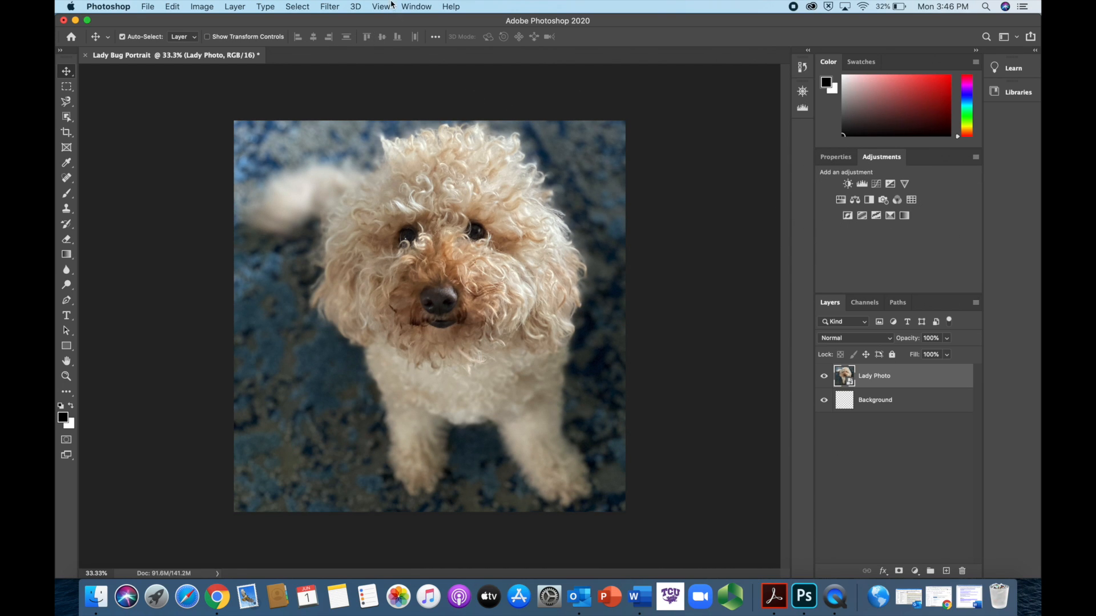
Display the colour histogram of the image.
click(419, 7)
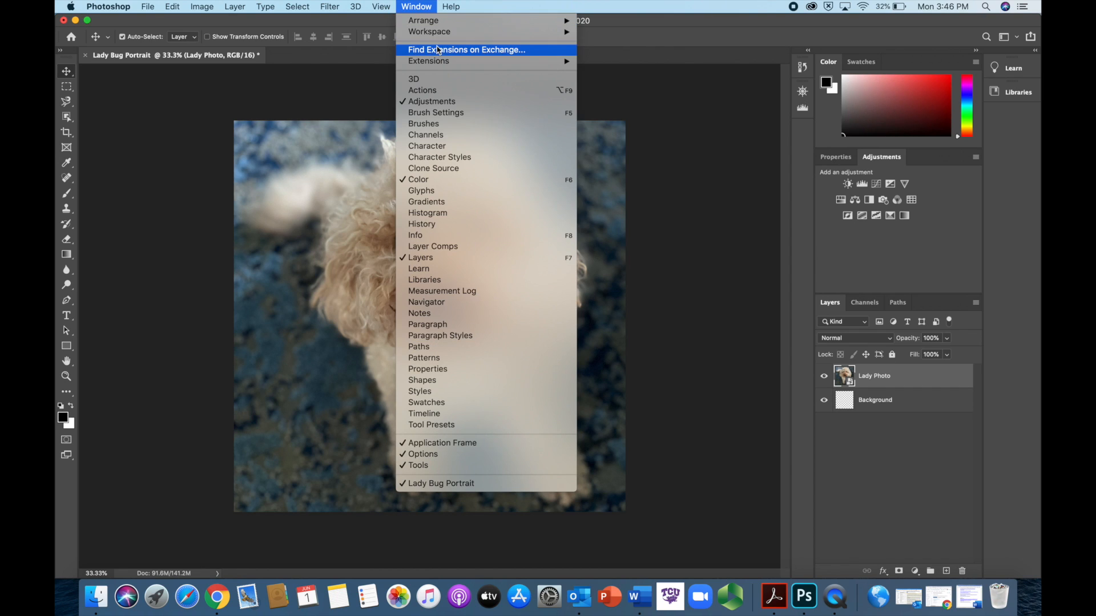
click(440, 219)
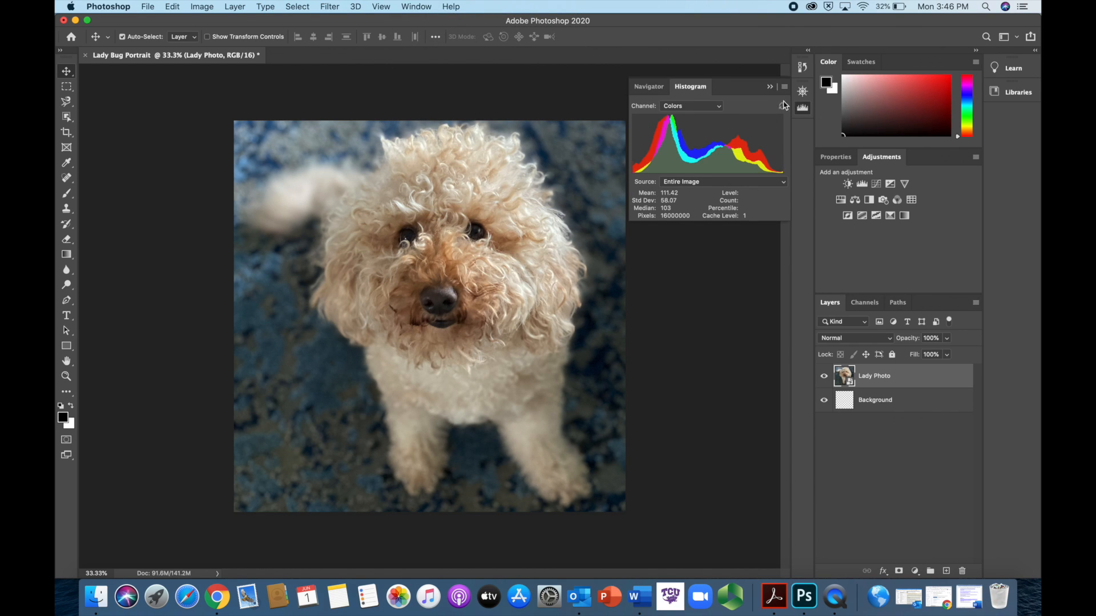
click(770, 87)
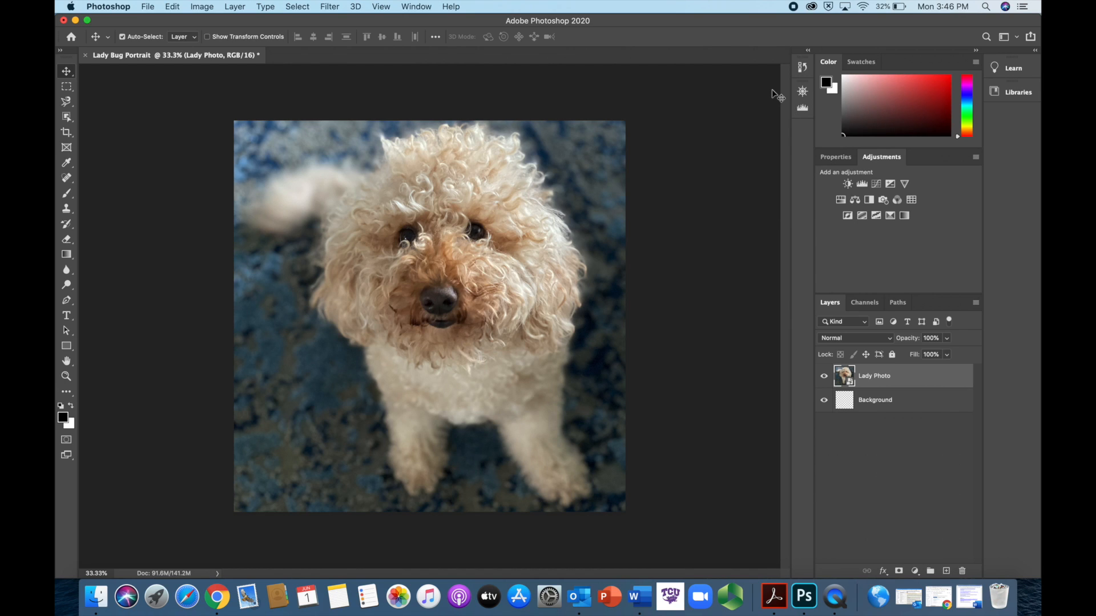
click(803, 108)
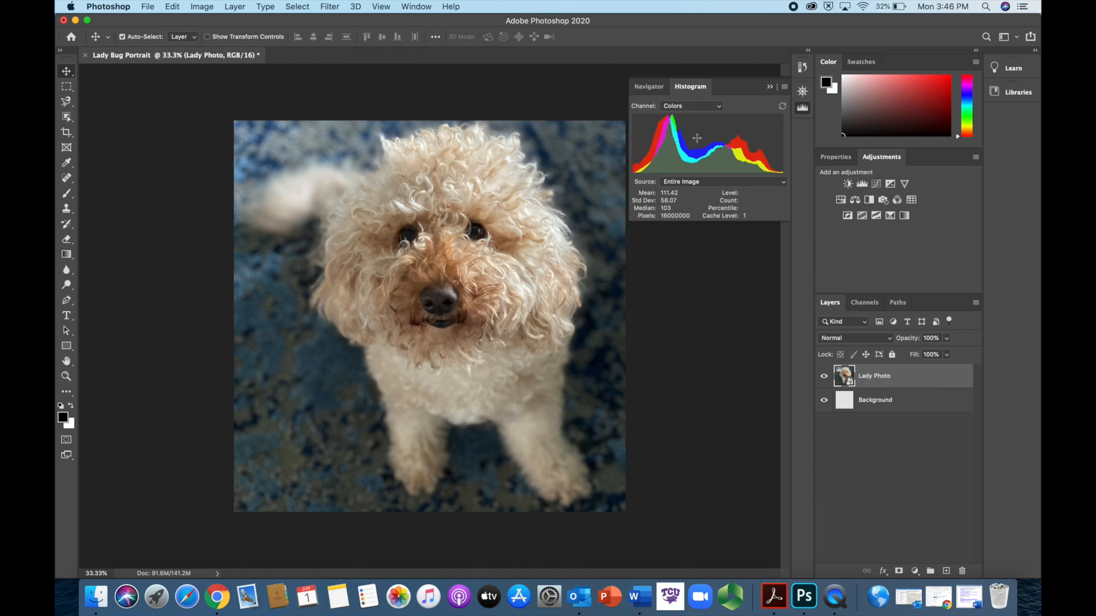
click(770, 87)
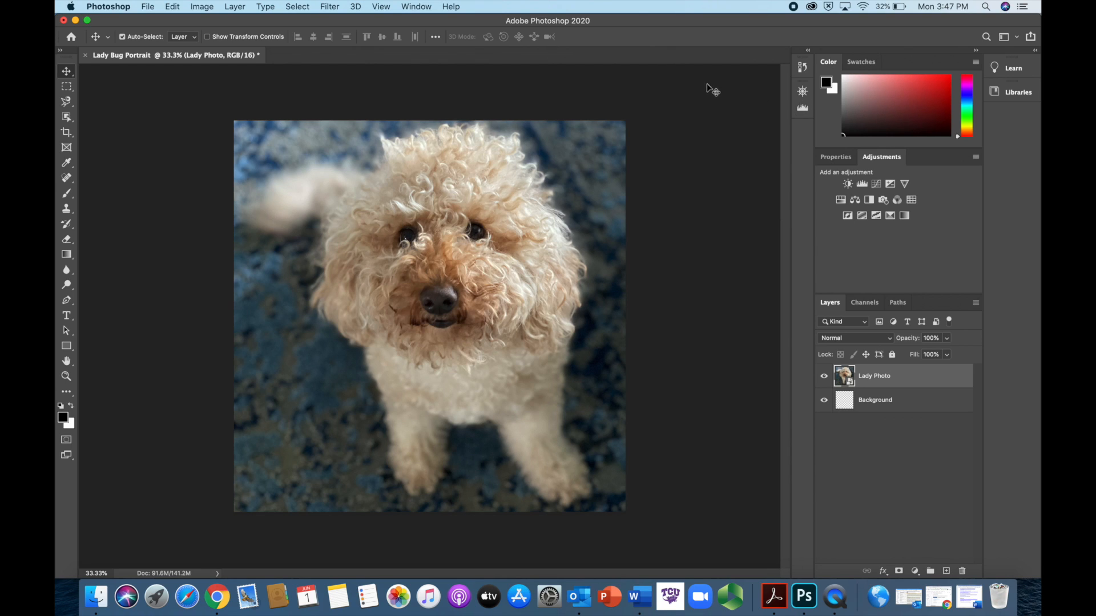
click(803, 110)
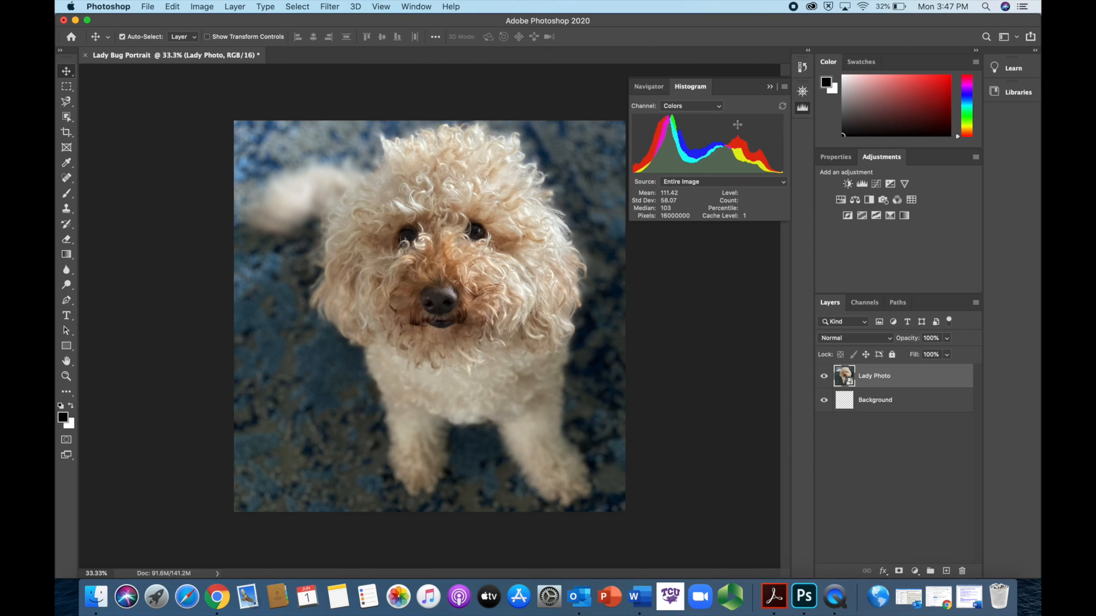
Preview the histogram in All Channels View and return it to Expanded View.
click(784, 88)
click(781, 89)
click(785, 89)
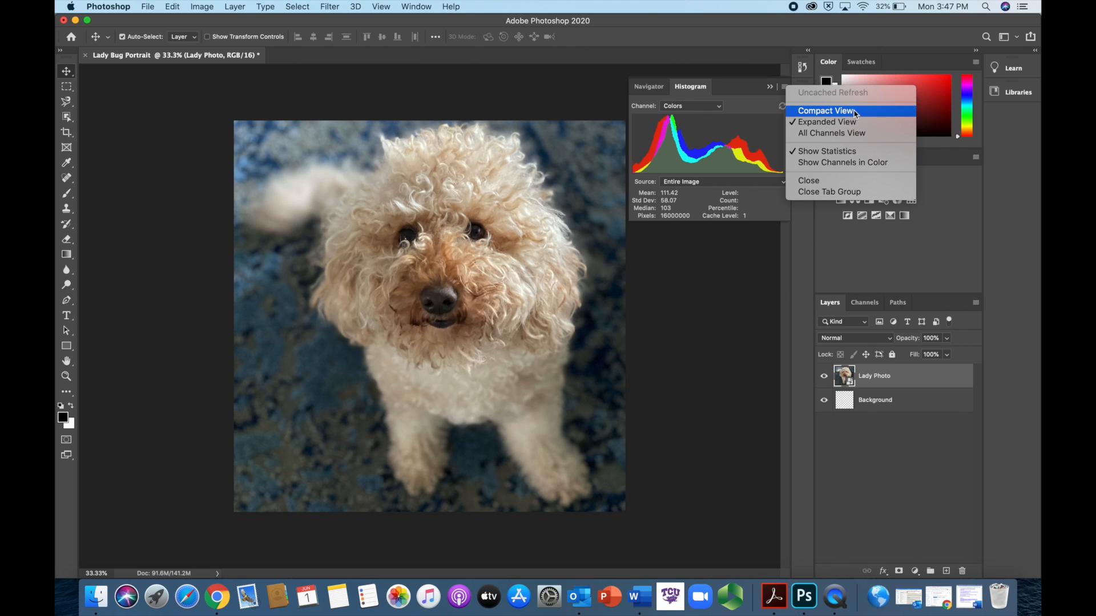
click(883, 134)
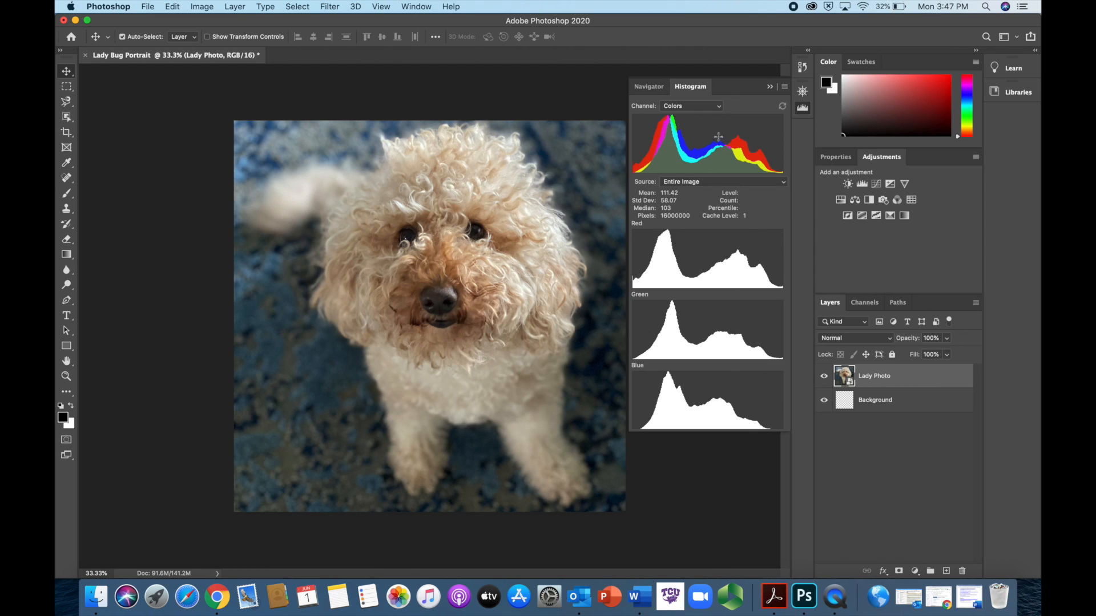
click(784, 86)
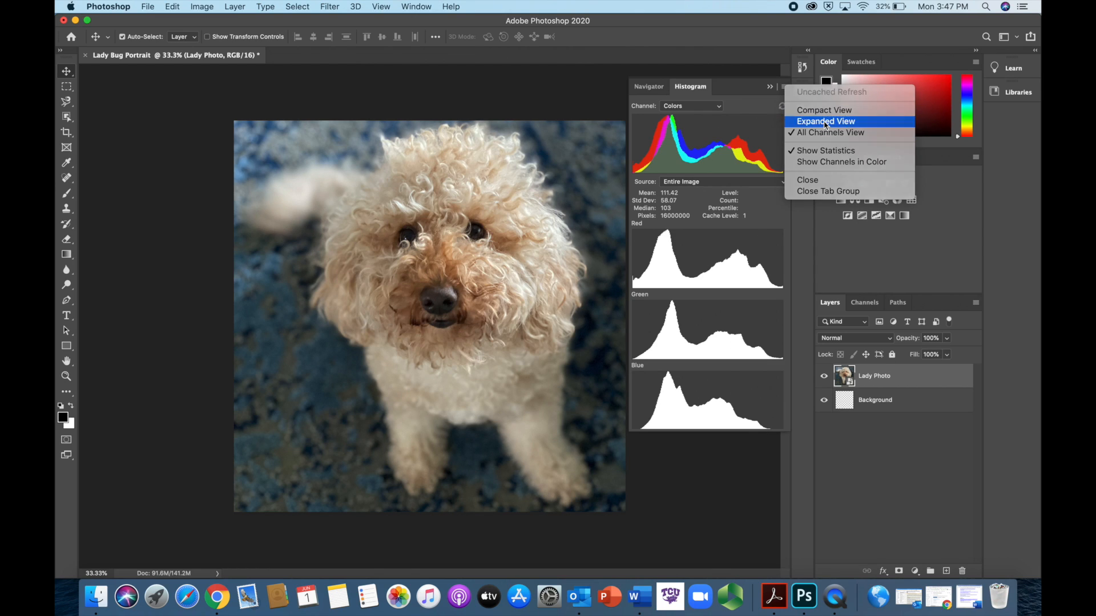
click(826, 122)
Detach the histogram and float it just above the photo's upper-right corner.
click(785, 89)
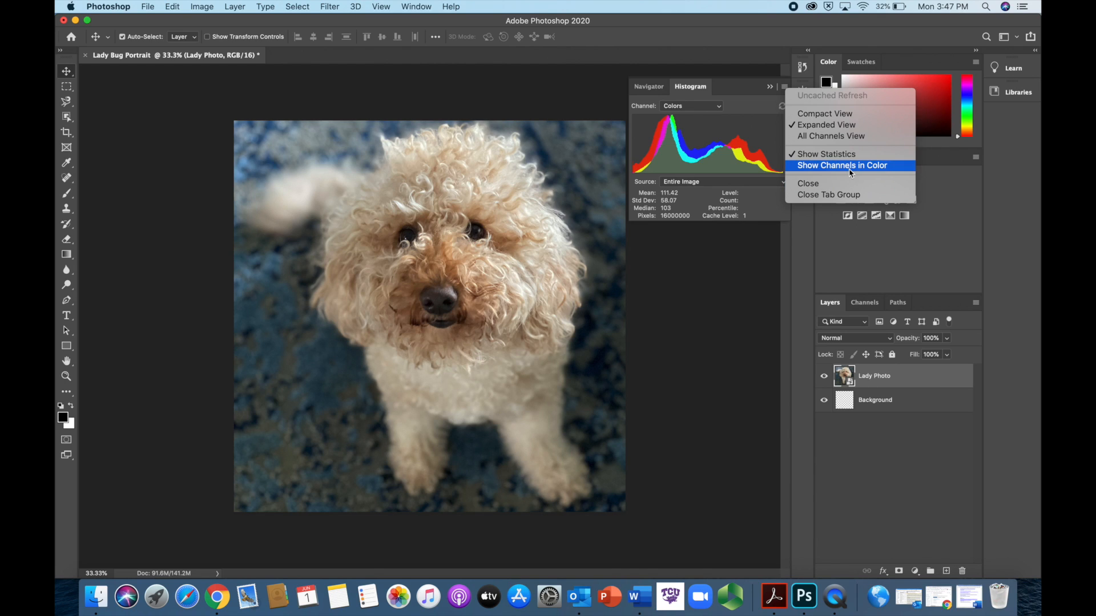
click(749, 237)
drag(758, 86, 754, 31)
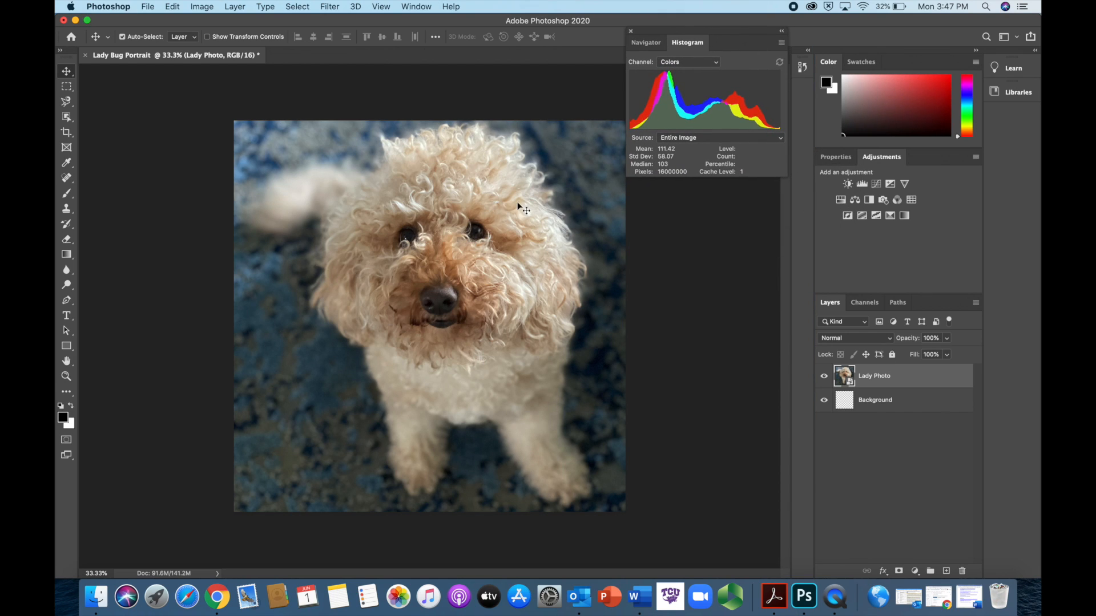
Add an Exposure adjustment layer above the Lady Photo layer.
click(840, 162)
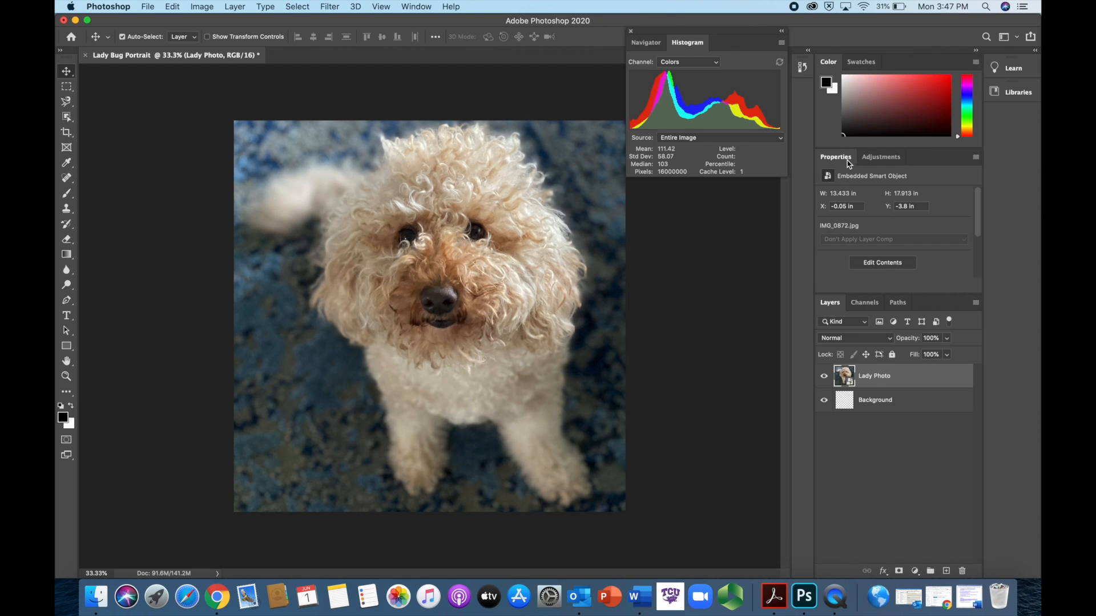
click(879, 160)
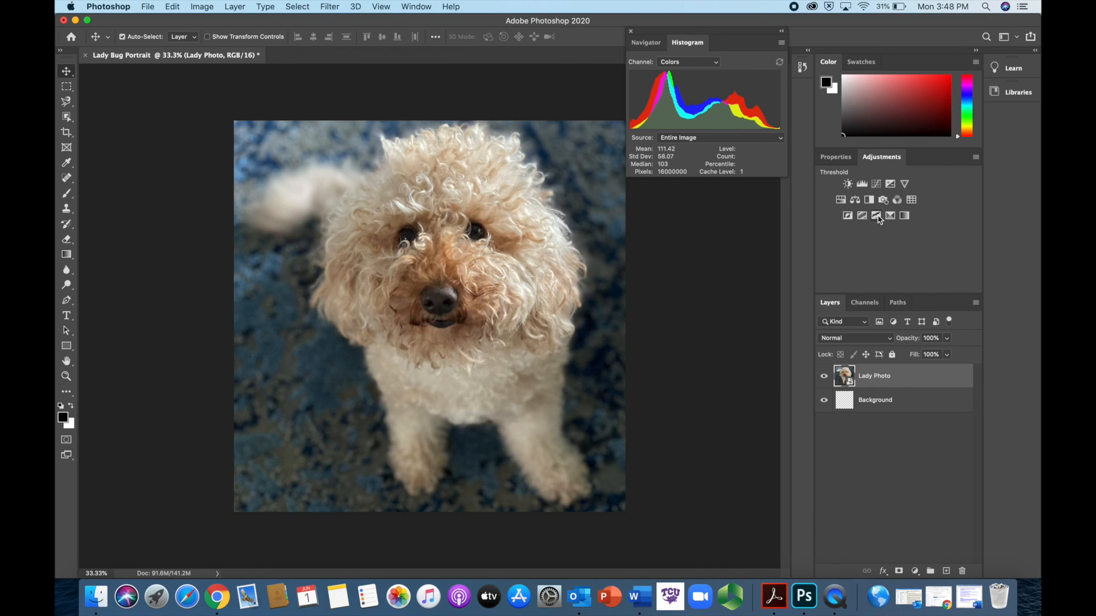
click(891, 184)
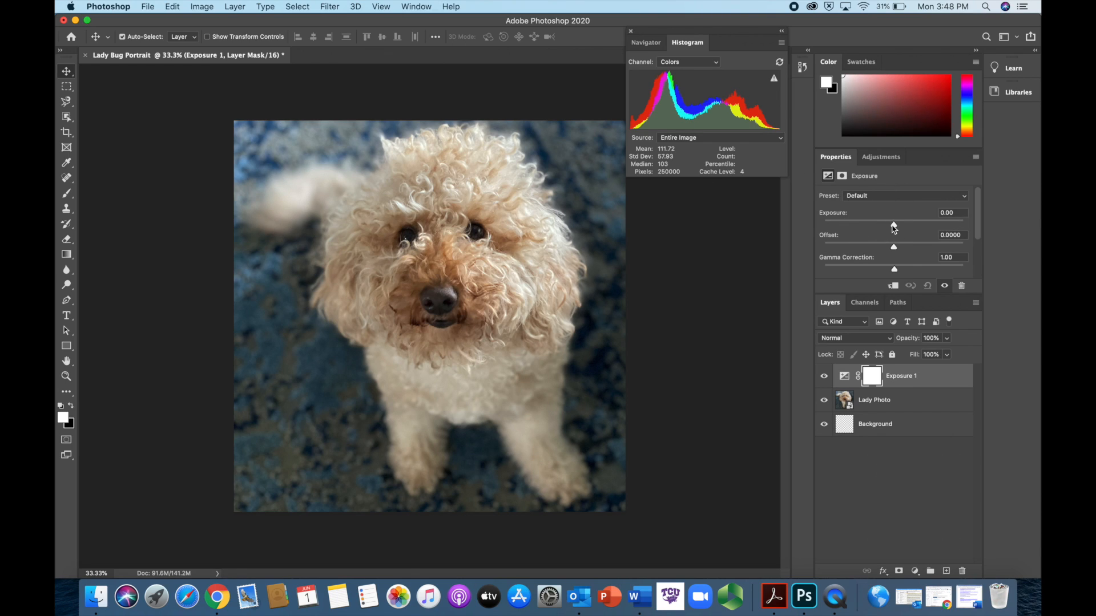
Test the adjustment layer's exposure at +0.50 and +0.28, and raise it to +1.96.
mouse_move(894, 228)
mouse_down()
mouse_move(873, 229)
mouse_move(900, 228)
mouse_up()
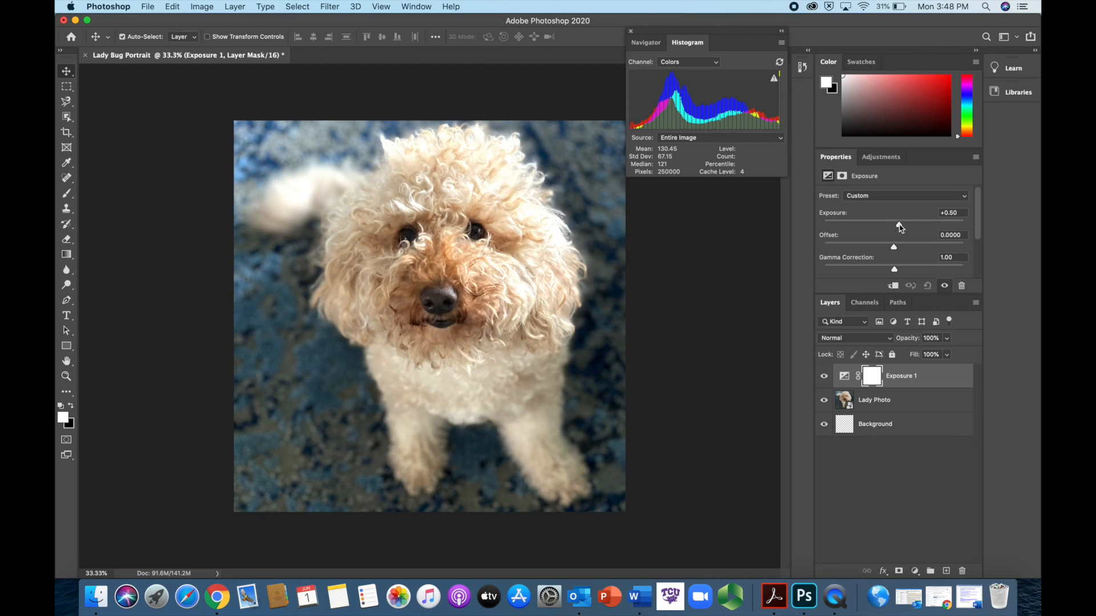
drag(900, 228, 897, 228)
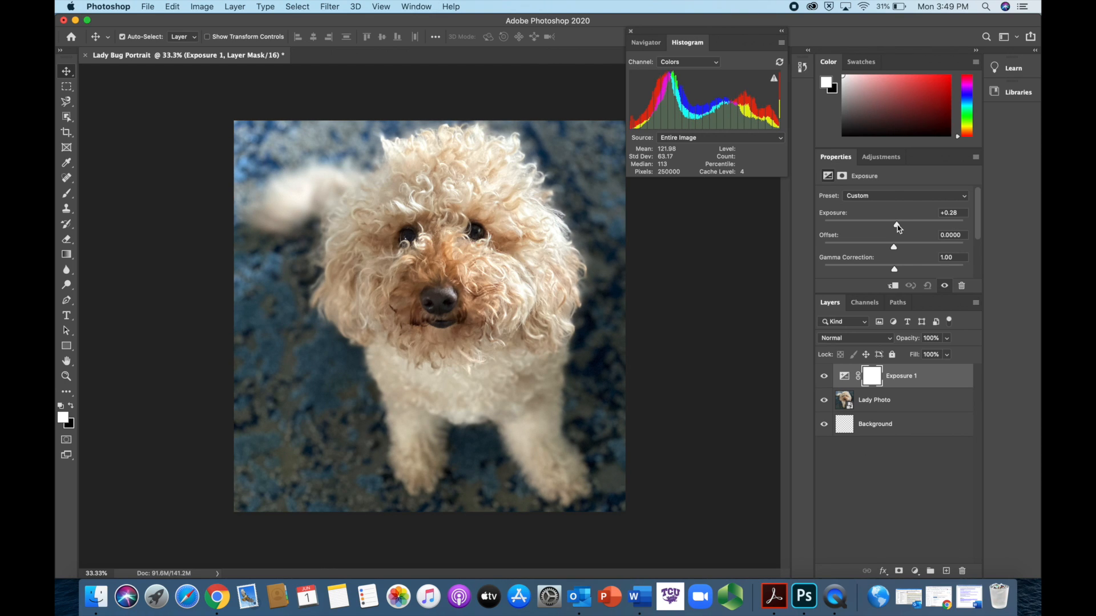
mouse_move(900, 228)
mouse_down()
mouse_move(934, 228)
mouse_move(916, 228)
mouse_up()
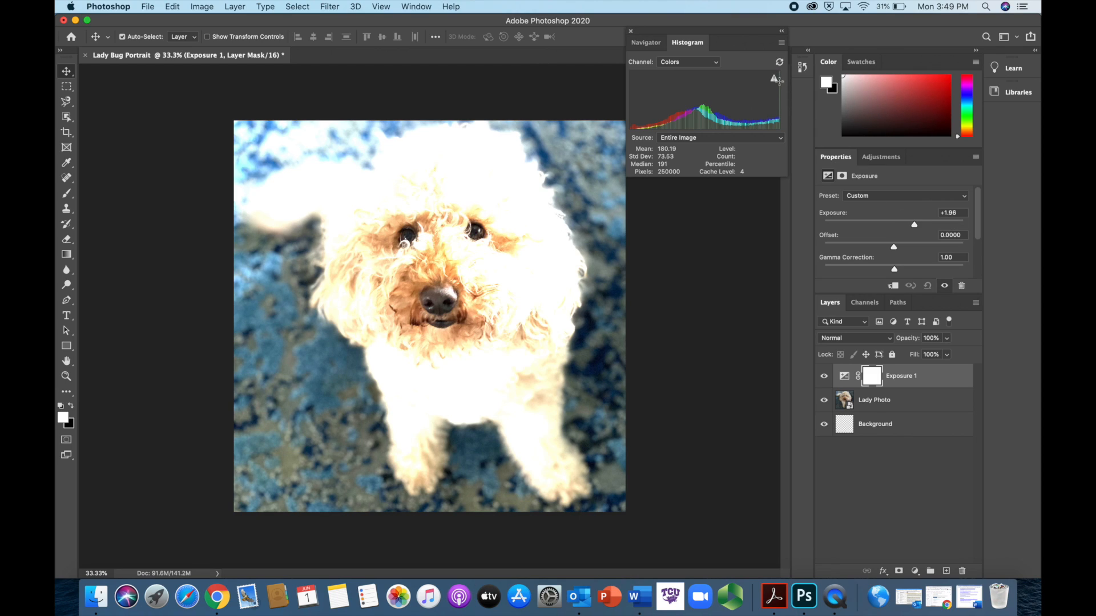
Lower the Exposure adjustment layer's exposure to +0.17.
mouse_move(775, 91)
drag(914, 226, 898, 230)
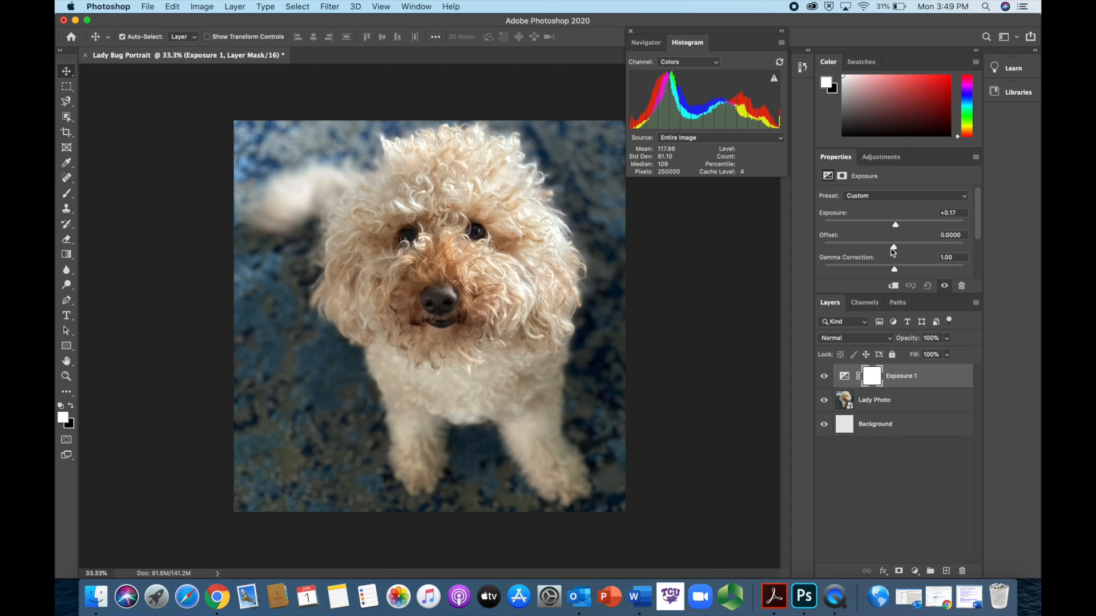
scroll(919, 249, down, 4)
scroll(919, 250, up, 3)
Add a Brightness/Contrast adjustment layer, test its contrast at -7 and return it to neutral.
click(872, 162)
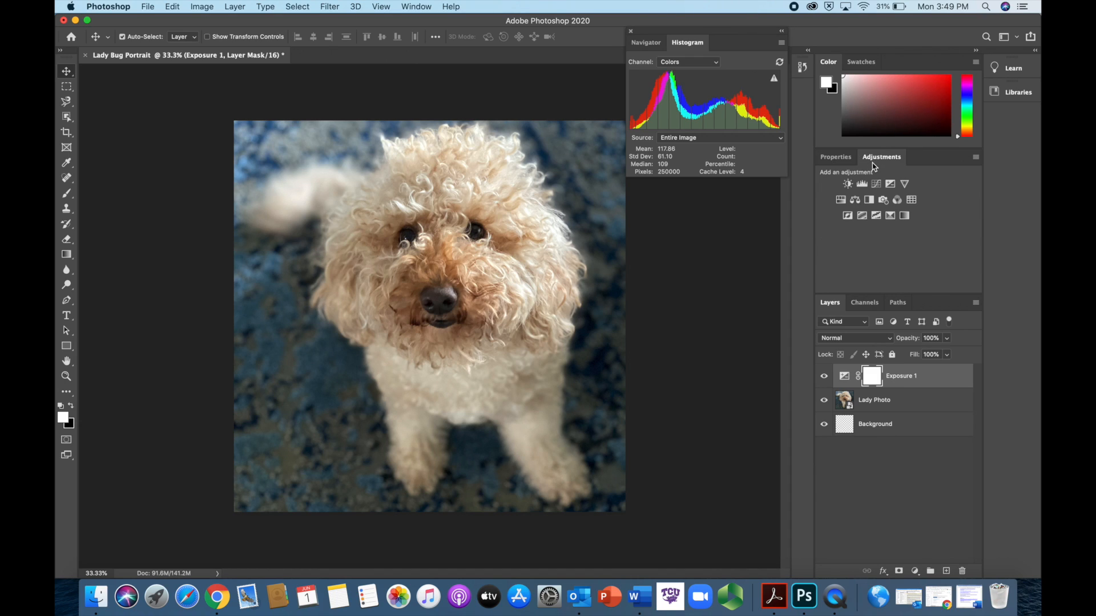
click(848, 186)
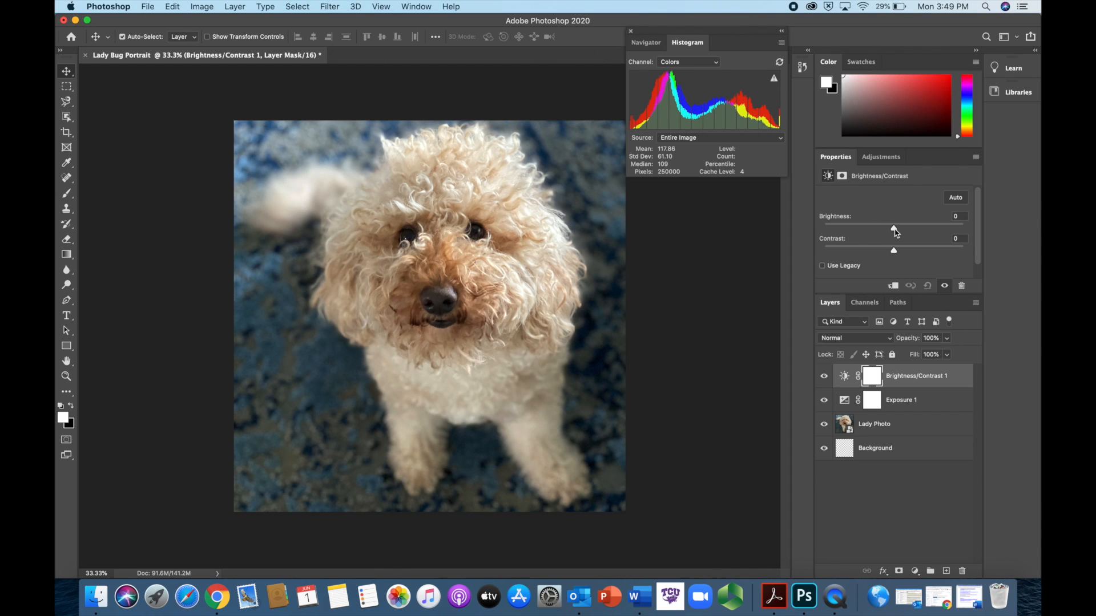
mouse_move(896, 232)
mouse_down()
mouse_move(859, 235)
mouse_move(928, 231)
mouse_move(896, 231)
mouse_up()
mouse_move(895, 255)
mouse_down()
mouse_move(938, 252)
mouse_move(881, 250)
mouse_move(890, 237)
mouse_up()
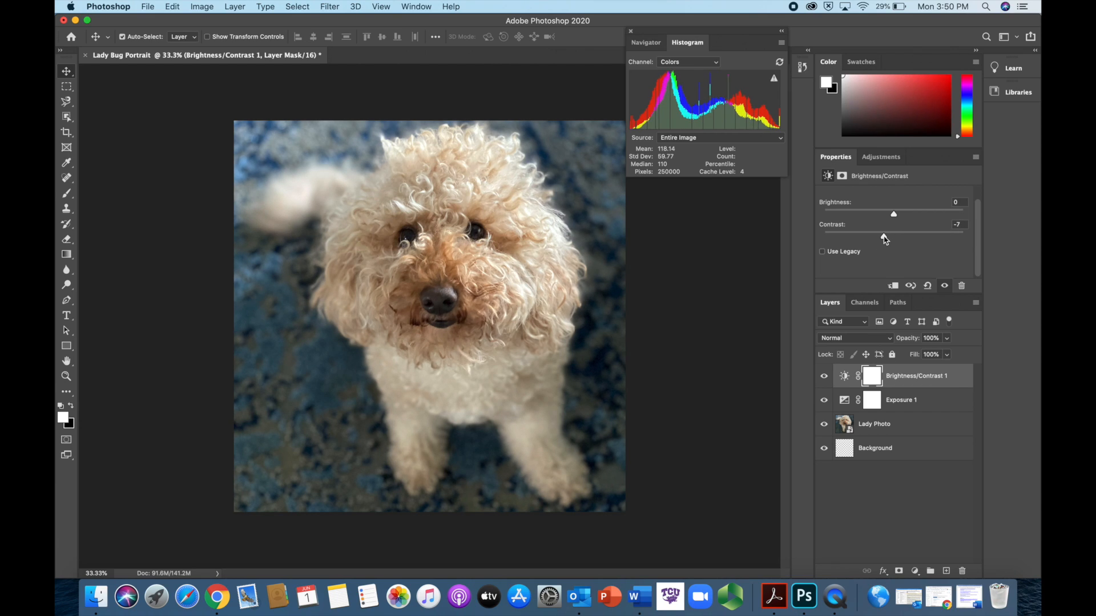
click(956, 225)
drag(883, 239, 895, 240)
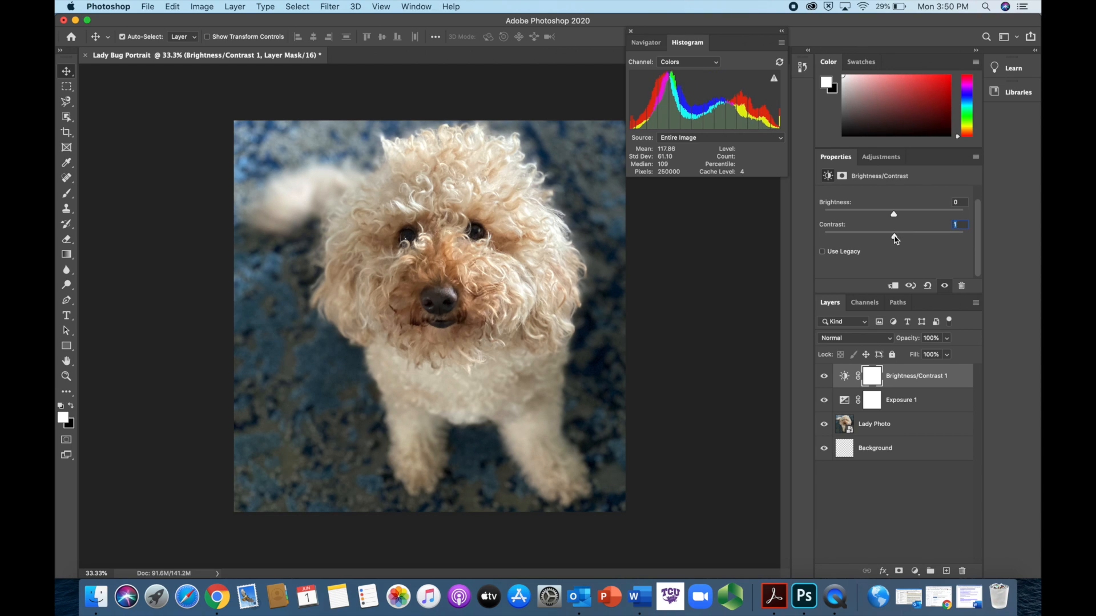
drag(896, 239, 894, 240)
Add a Color Balance adjustment layer and set its tone range to Highlights after trying Shadows.
click(879, 157)
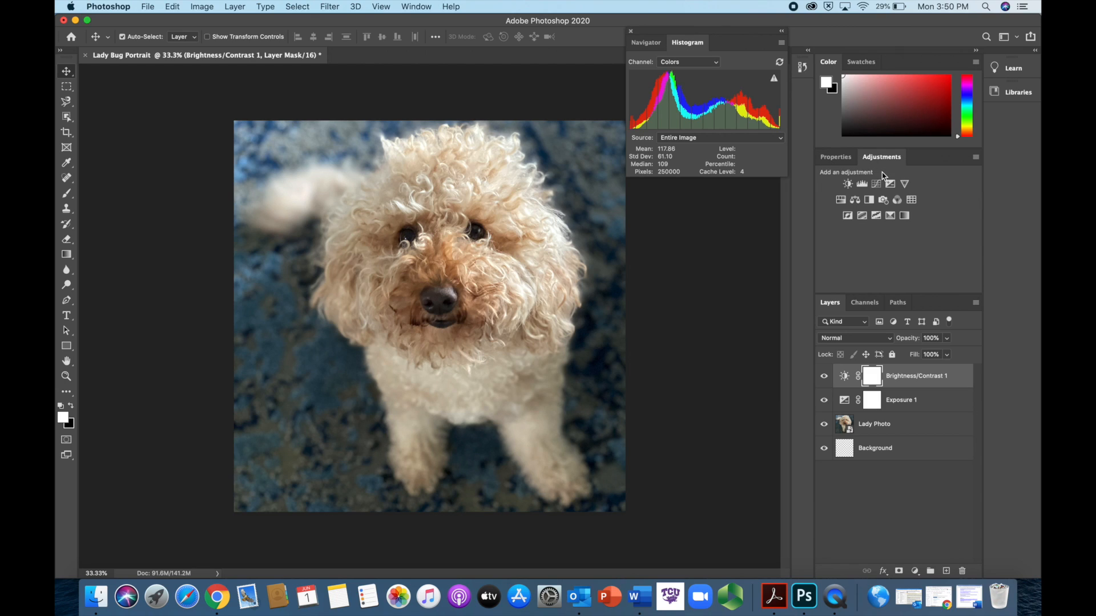
click(855, 200)
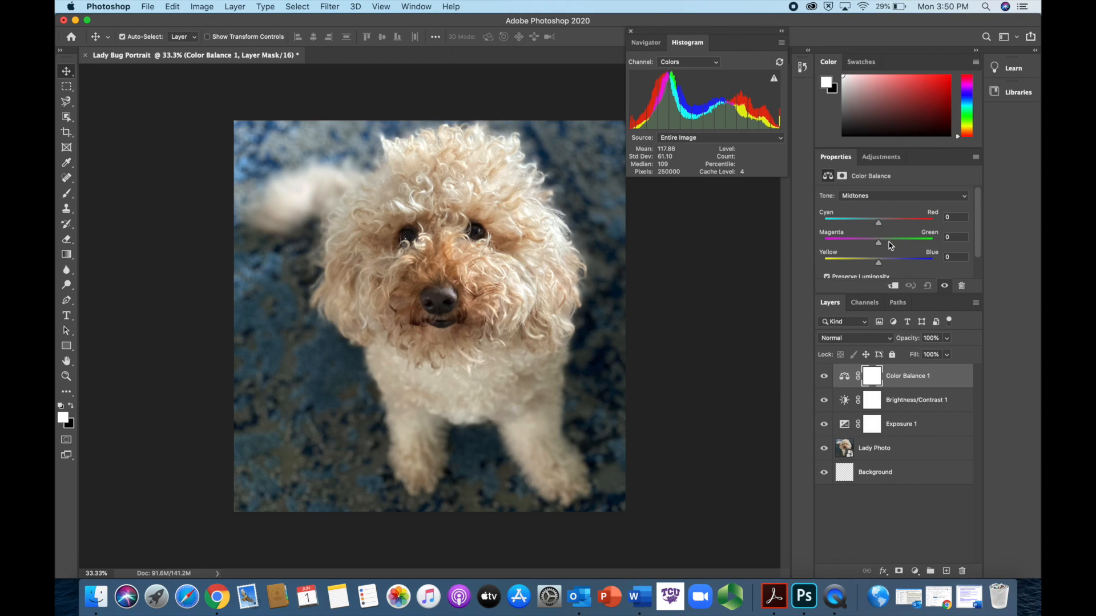
click(875, 197)
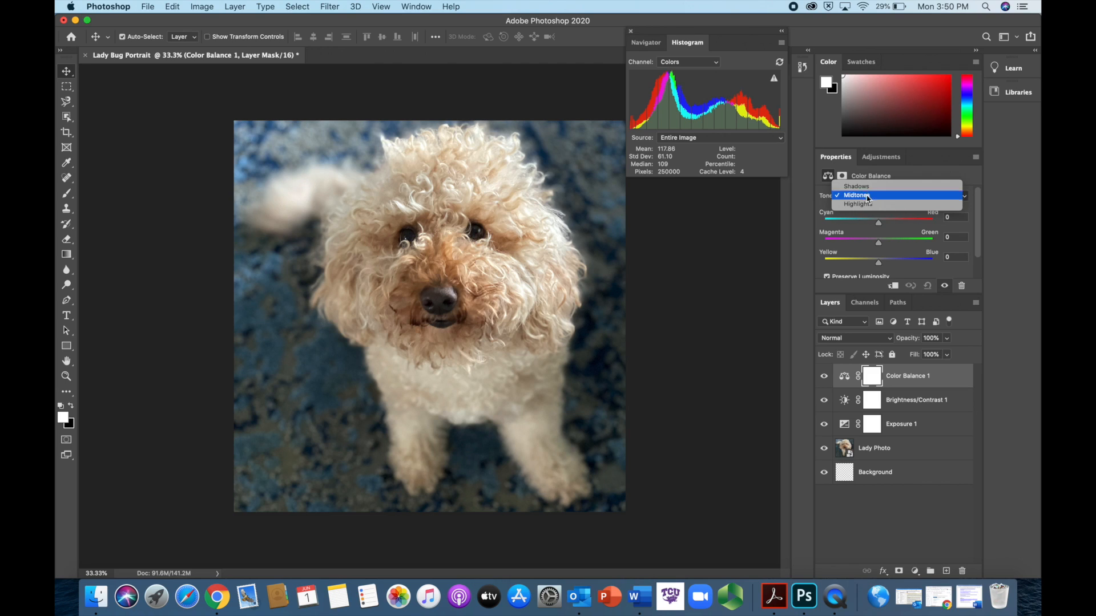
click(868, 187)
click(878, 198)
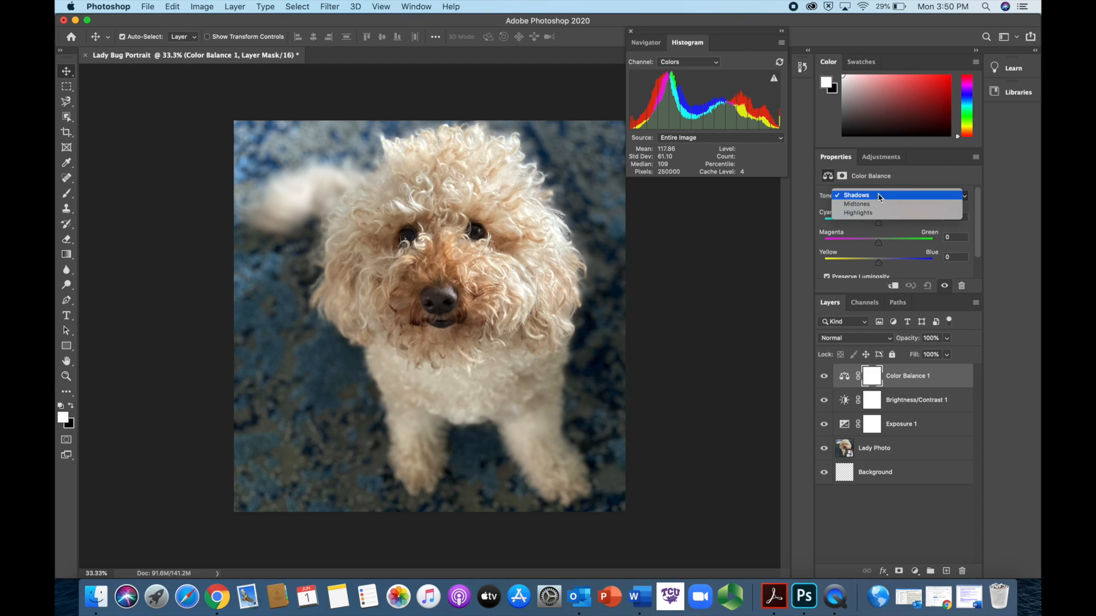
click(879, 213)
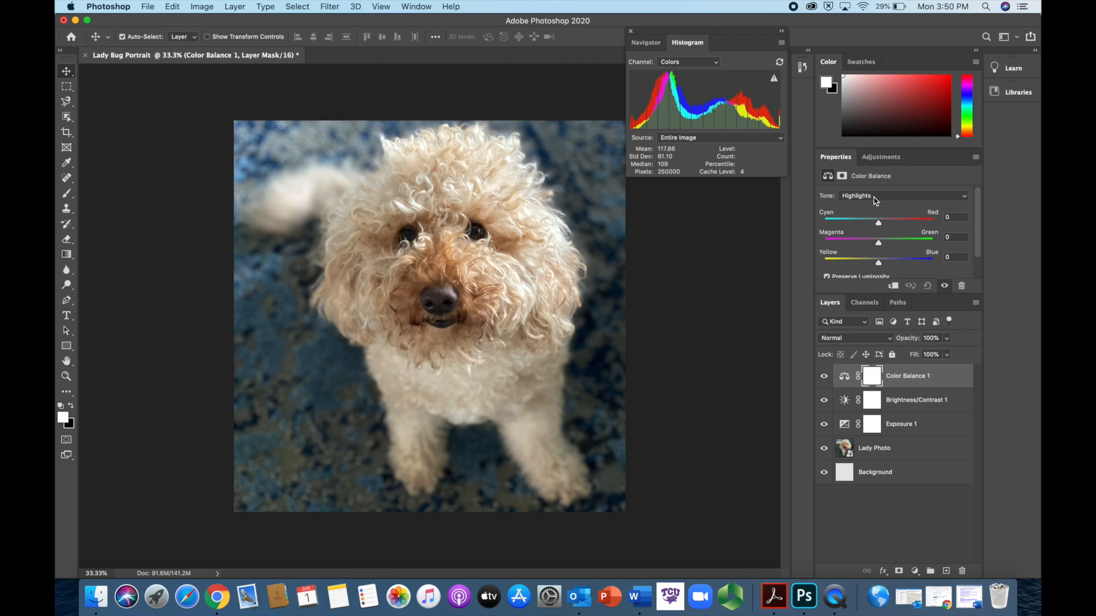
scroll(883, 232, down, 2)
scroll(883, 233, up, 2)
click(871, 196)
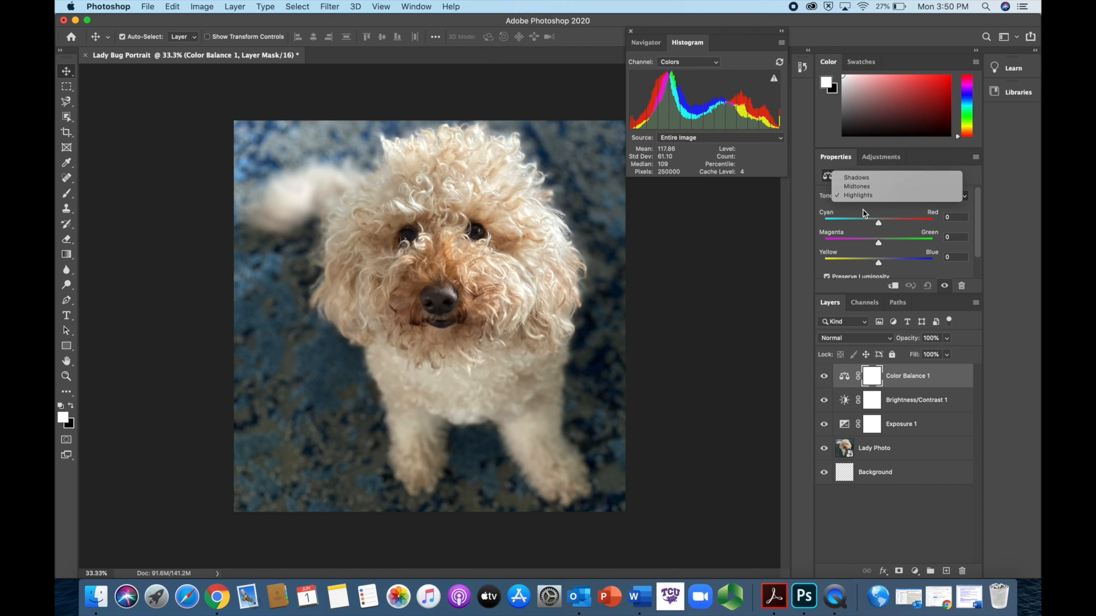
click(864, 213)
Test the highlights' Cyan-Red balance at +19 and reset it to 0.
drag(879, 227, 860, 228)
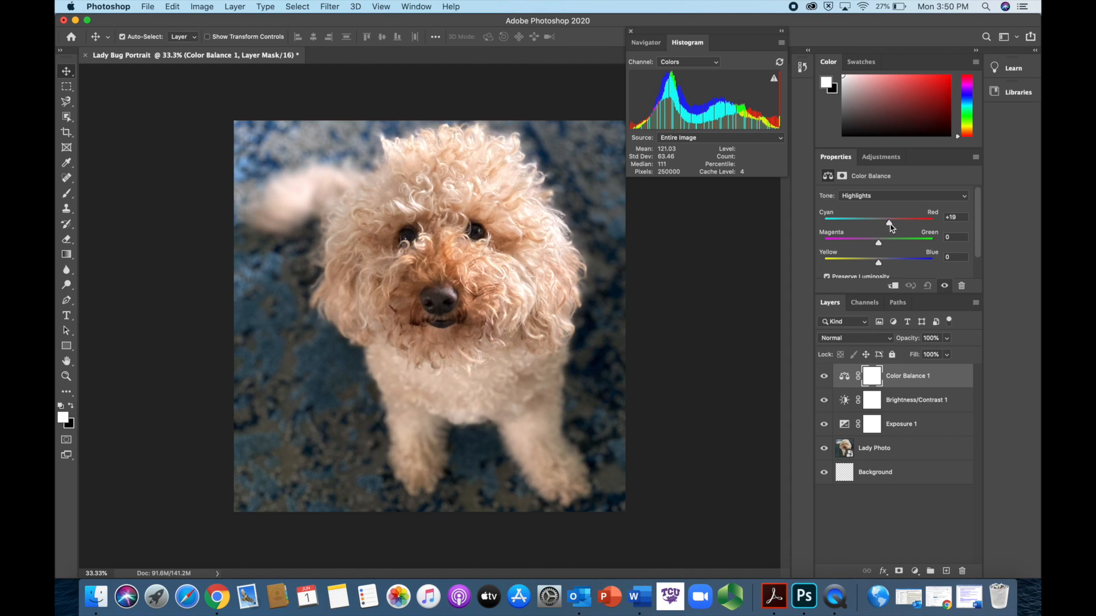
drag(860, 228, 882, 228)
click(957, 218)
key(BackSpace)
text(0)
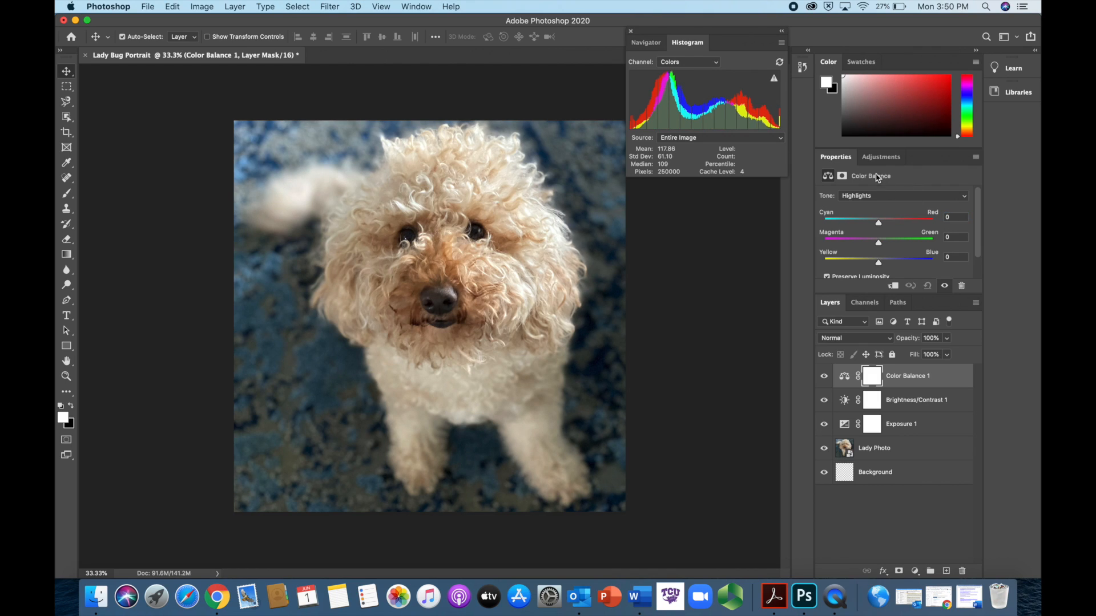
Refresh the histogram with uncached data and add a Levels adjustment layer above Color Balance 1.
click(876, 163)
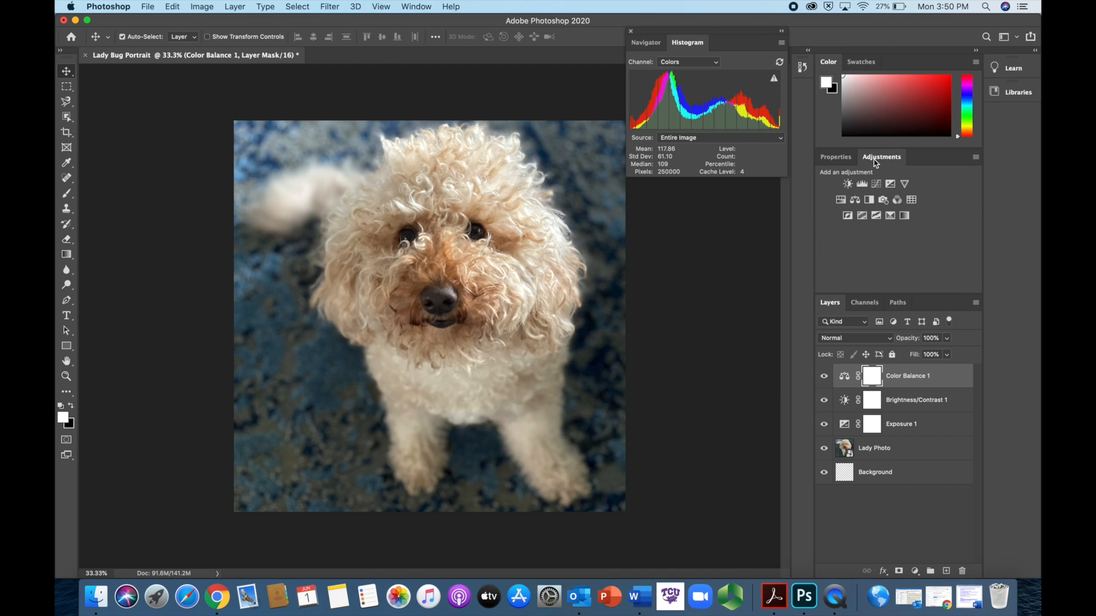
click(775, 79)
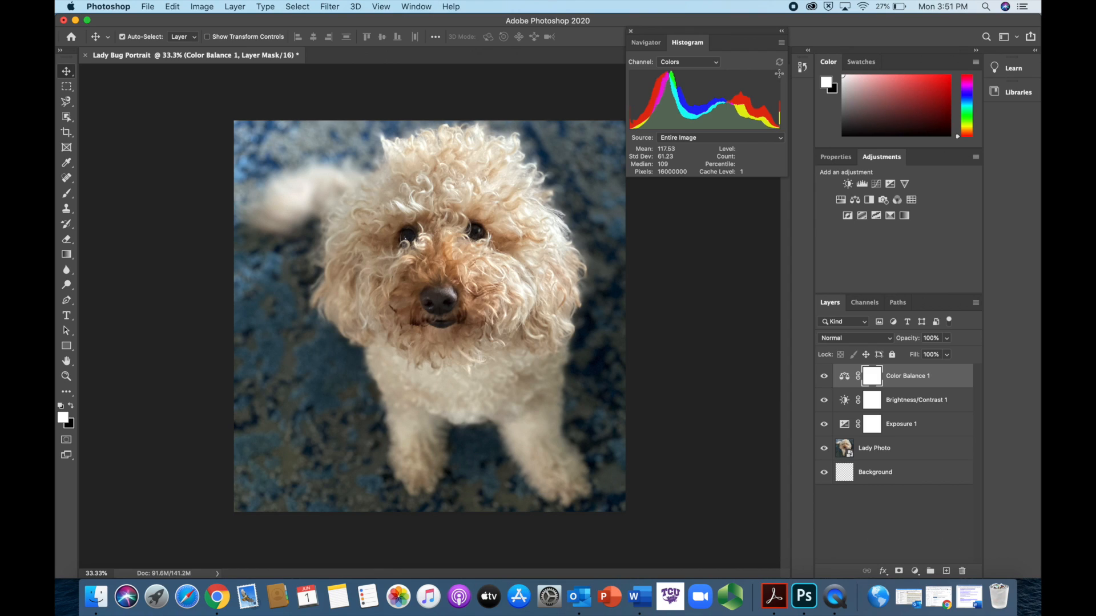
click(863, 185)
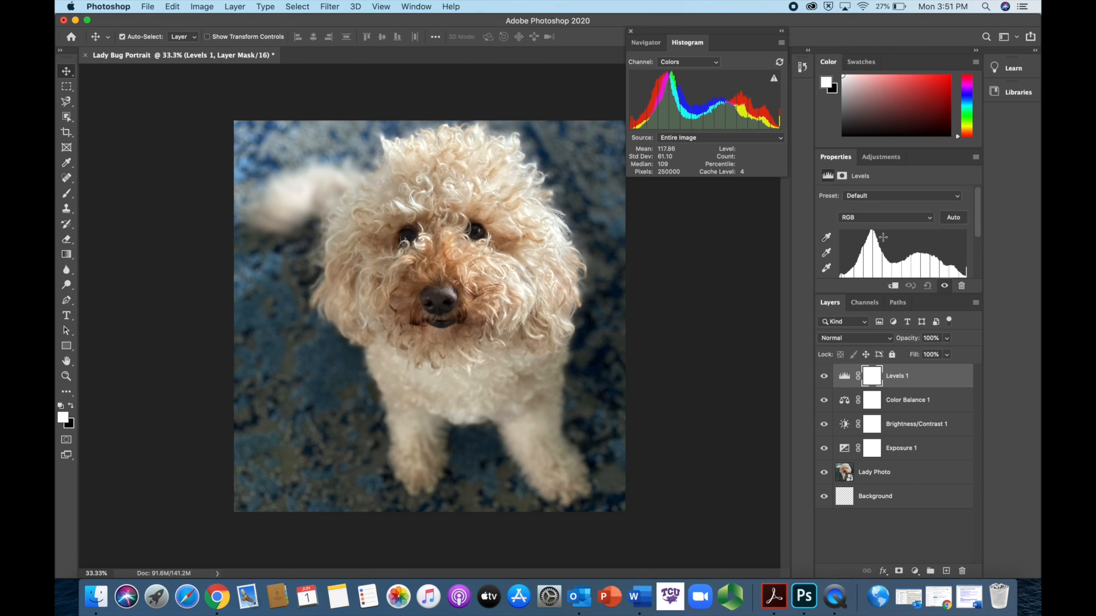
Raise the Levels layer's black output level to 5 and refresh the histogram with uncached data.
scroll(884, 236, down, 3)
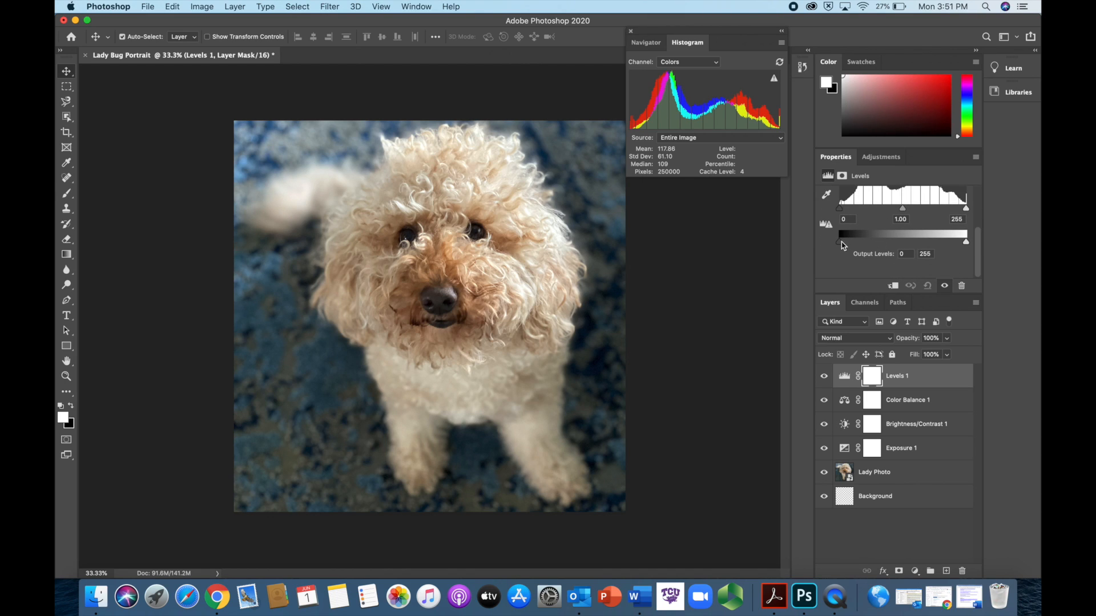
drag(841, 243, 844, 243)
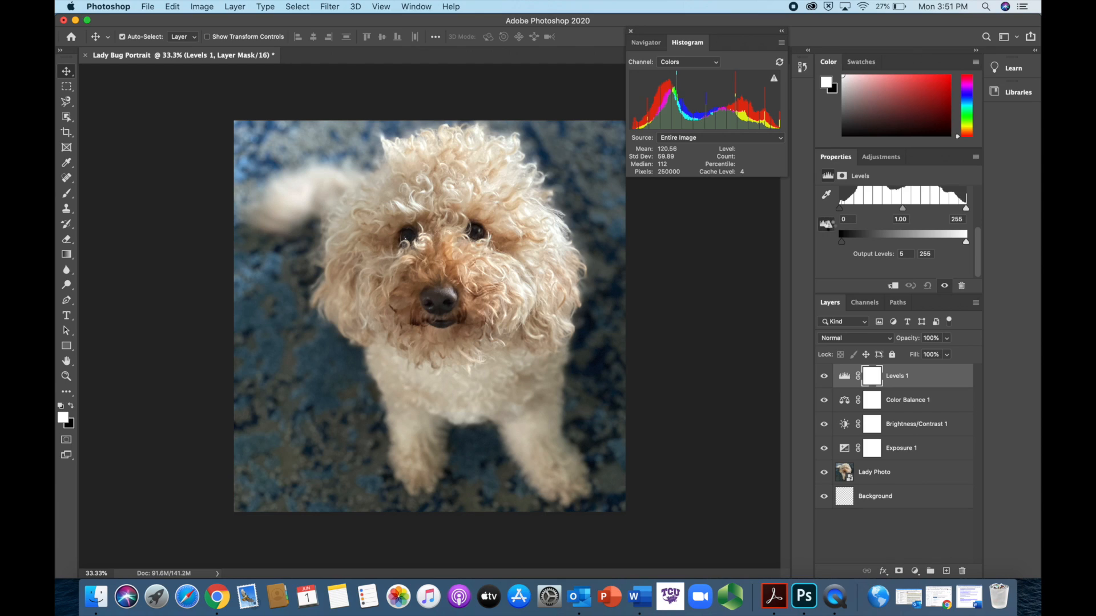
scroll(834, 234, up, 3)
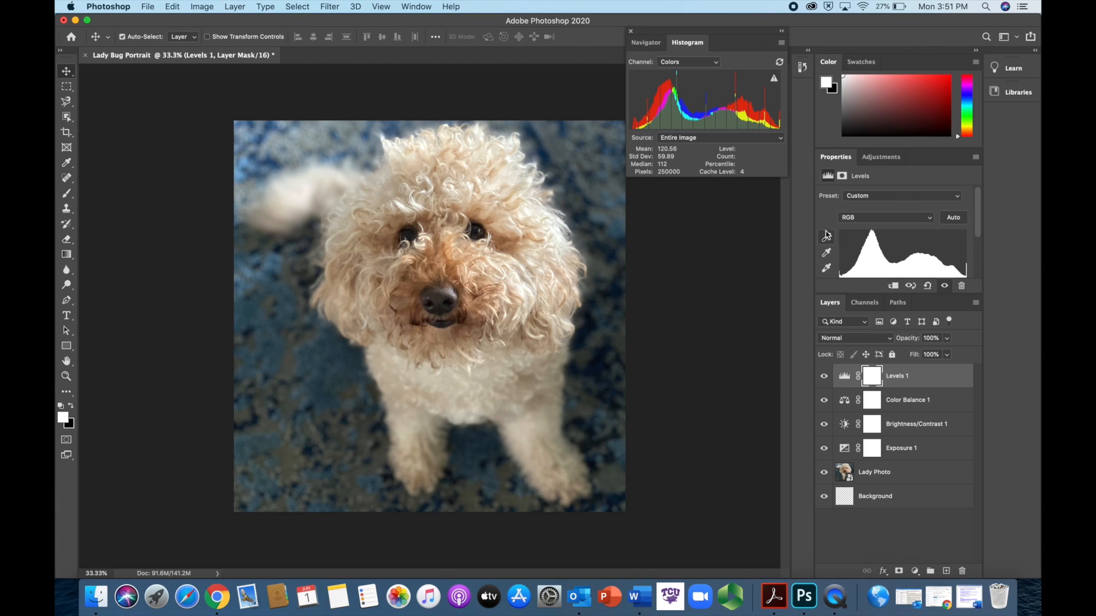
click(774, 81)
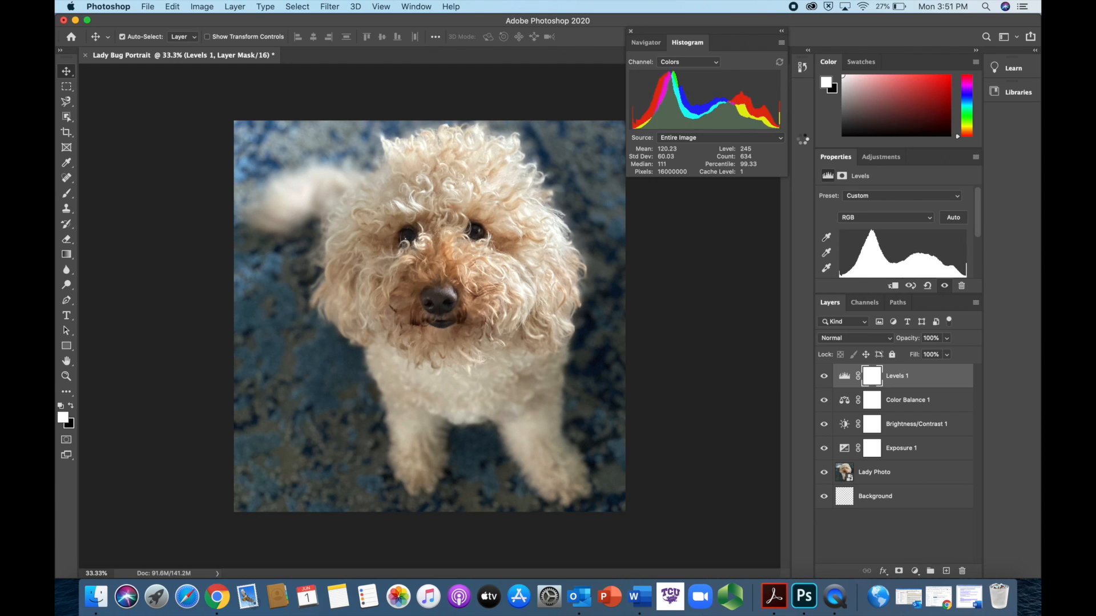
Add a second Color Balance adjustment layer above the Levels layer.
click(876, 162)
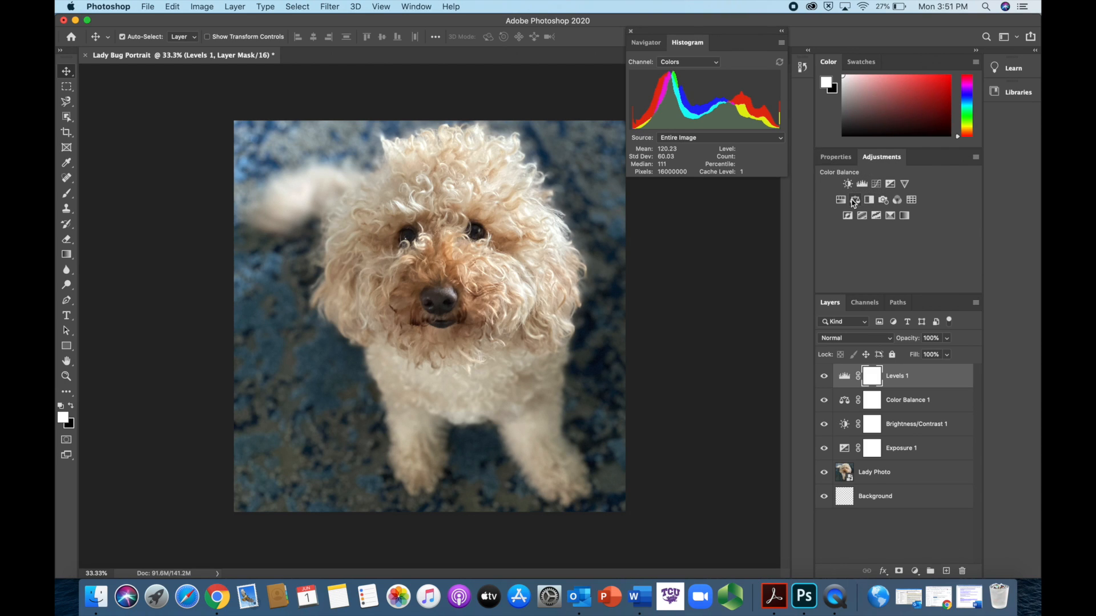
click(856, 201)
Add a Hue/Saturation adjustment layer with the hue at -3 and the saturation at +10.
click(872, 162)
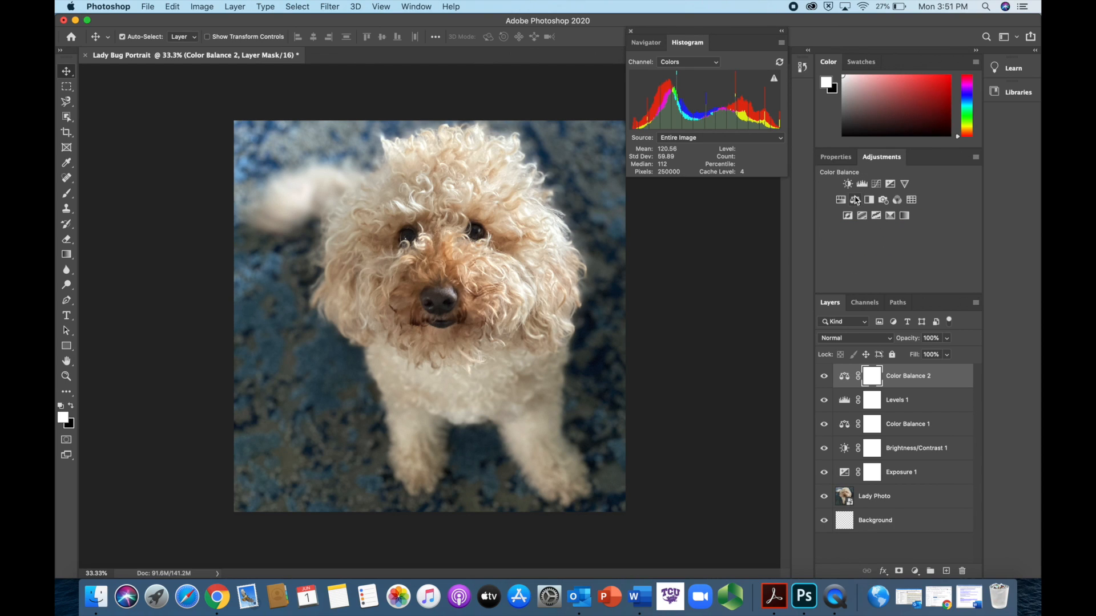
click(844, 204)
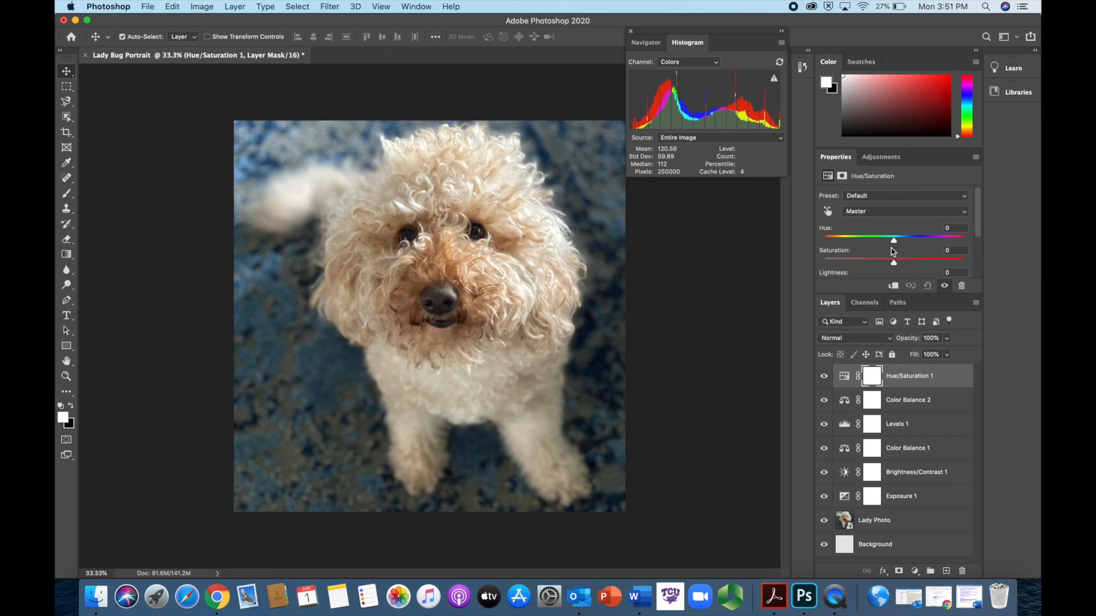
mouse_move(894, 263)
mouse_down()
mouse_move(915, 265)
mouse_move(894, 247)
mouse_up()
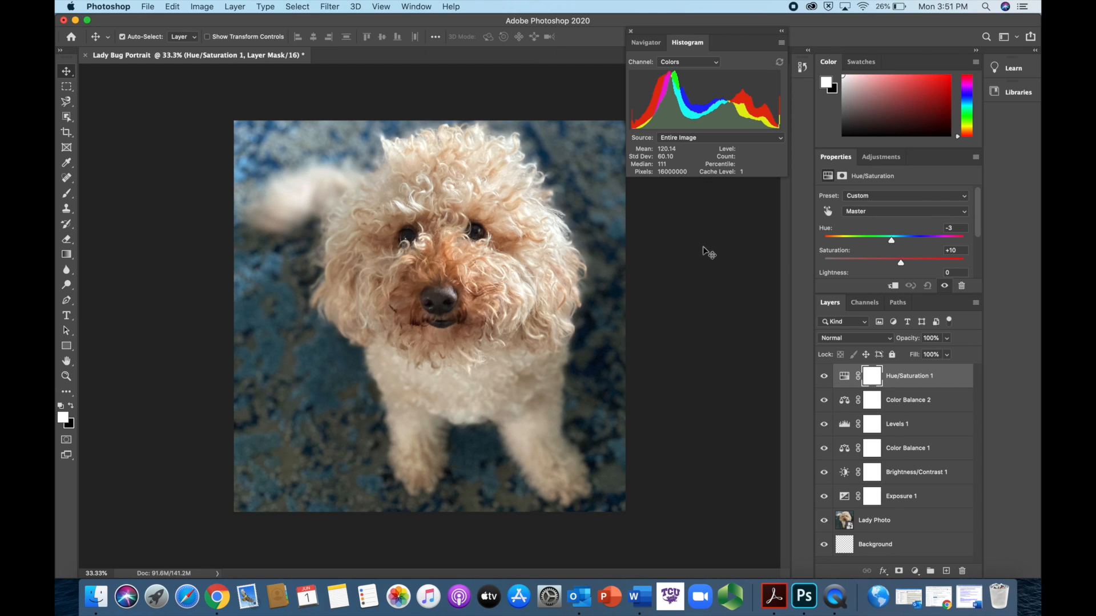
Collapse the floating histogram and close it.
click(782, 32)
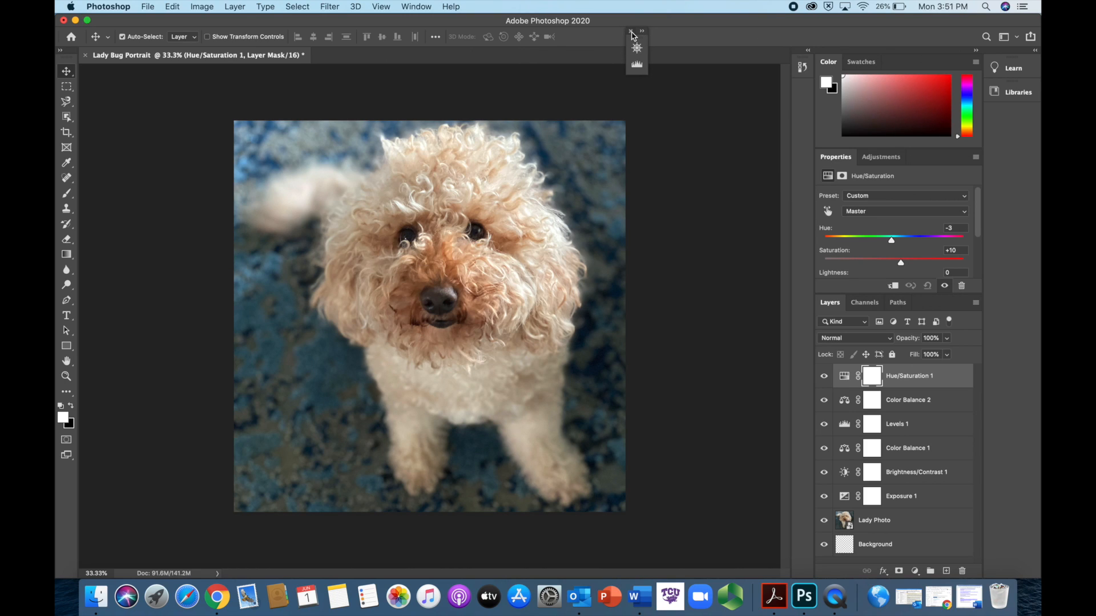
click(633, 32)
click(146, 7)
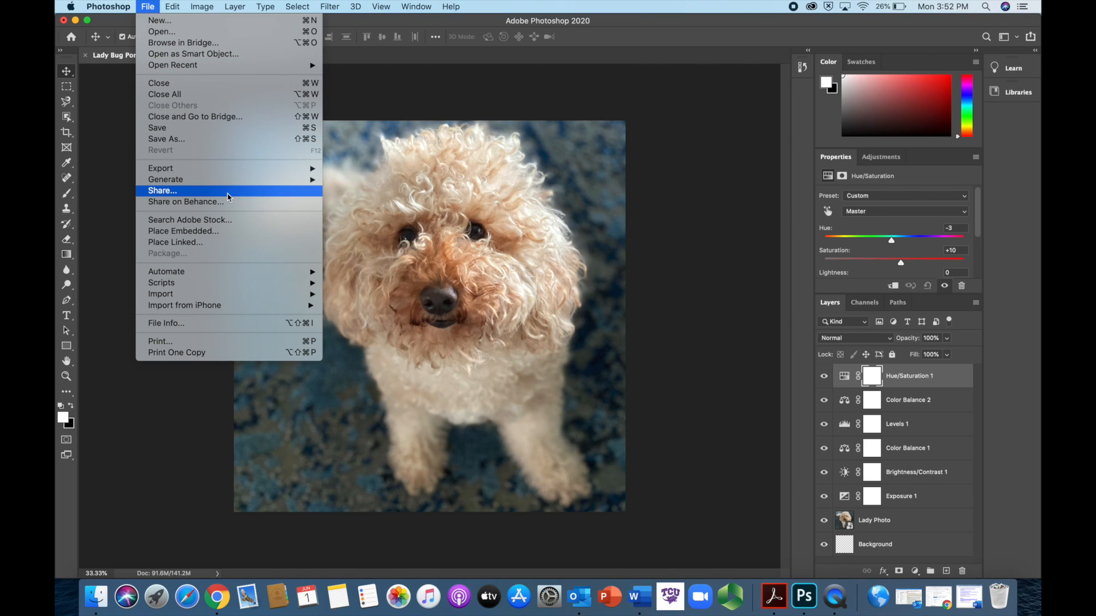
mouse_move(237, 173)
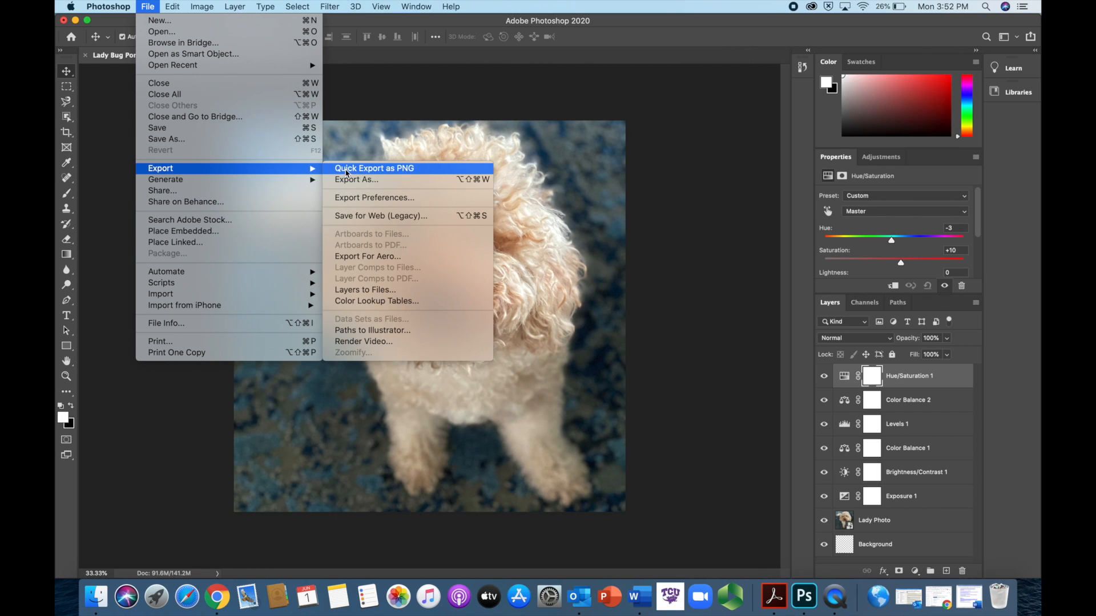
click(409, 170)
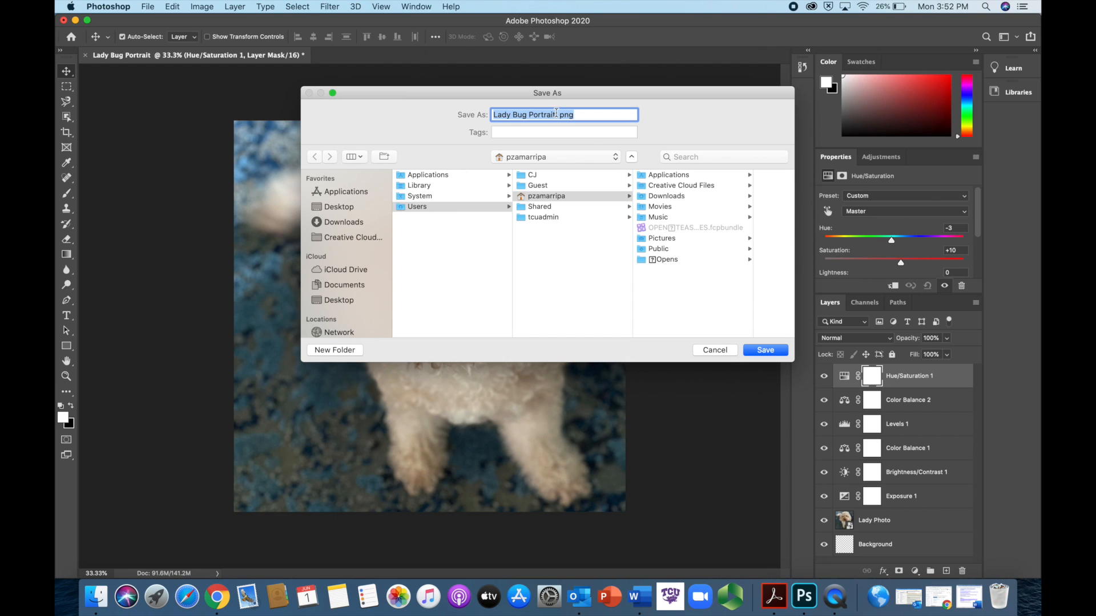
click(560, 115)
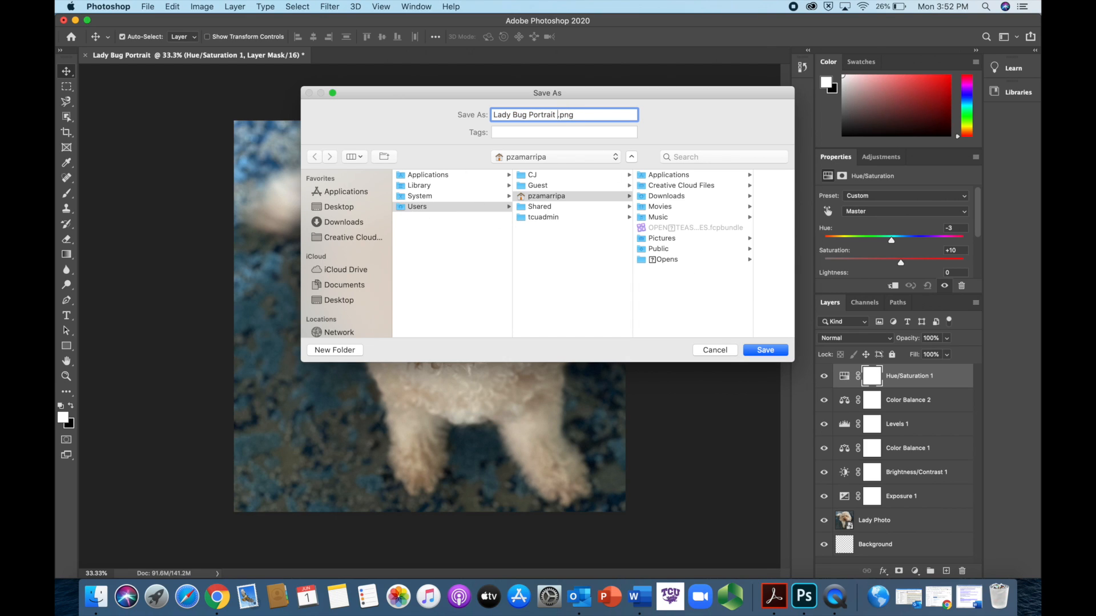
key(BackSpace)
click(349, 209)
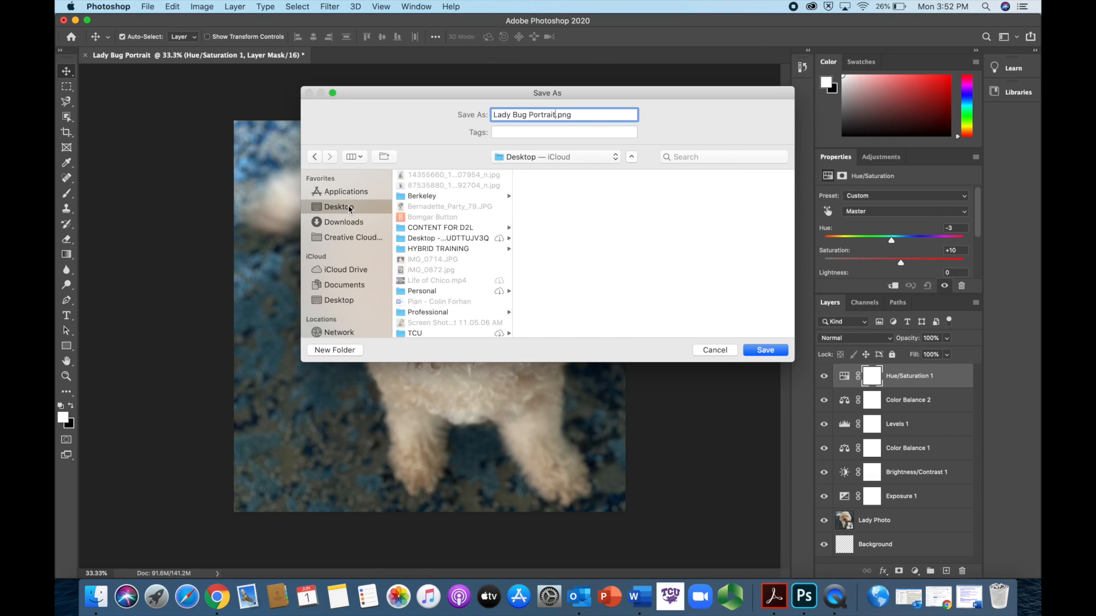
click(732, 352)
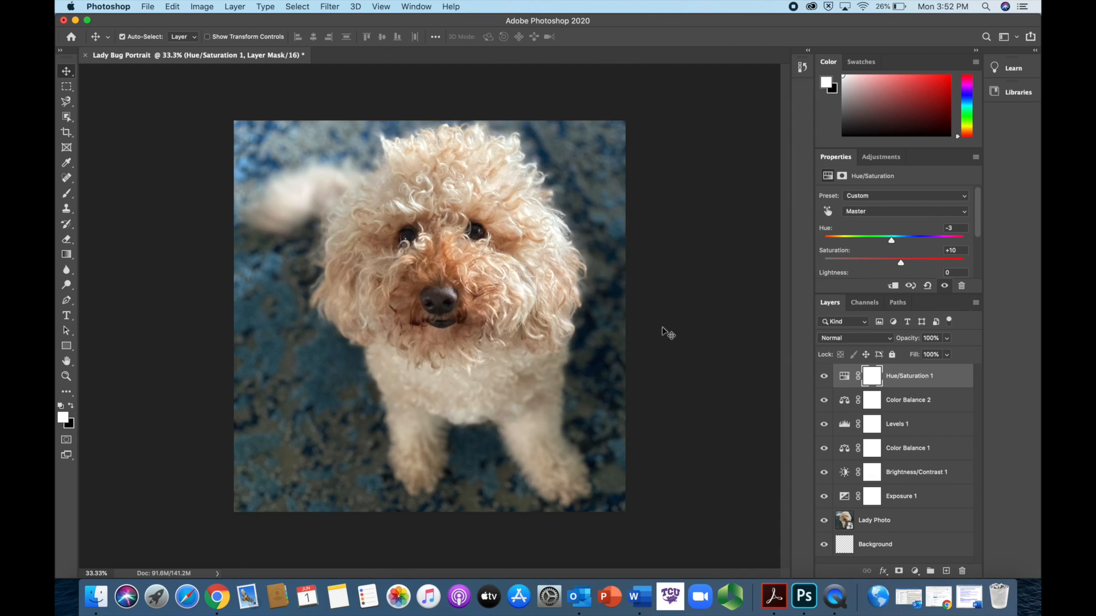
Set up an Export As of the portrait in JPG format at 80% quality.
click(149, 6)
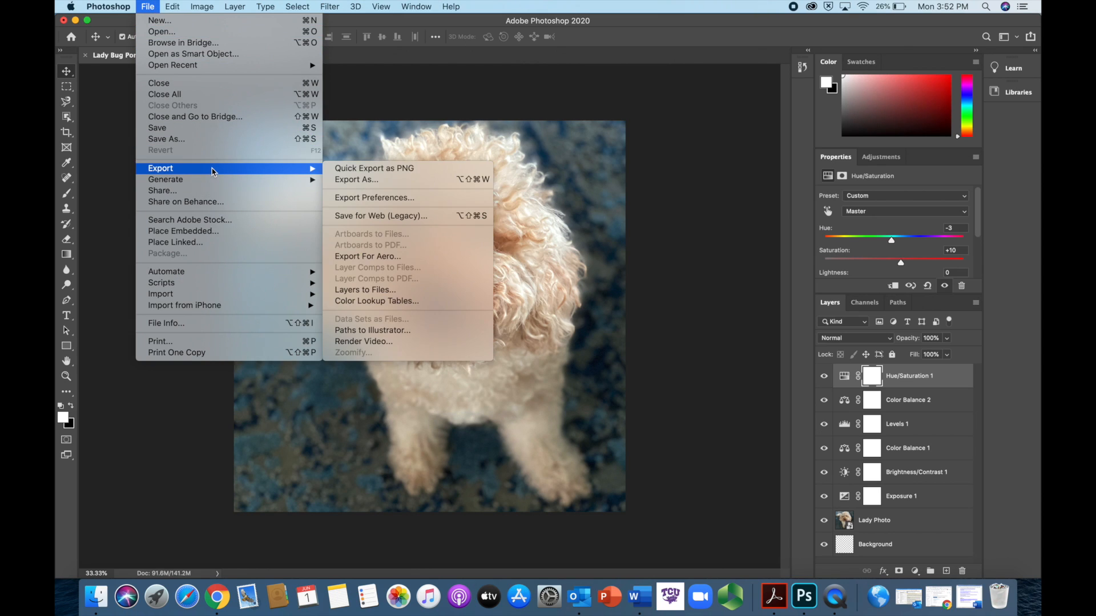
click(381, 180)
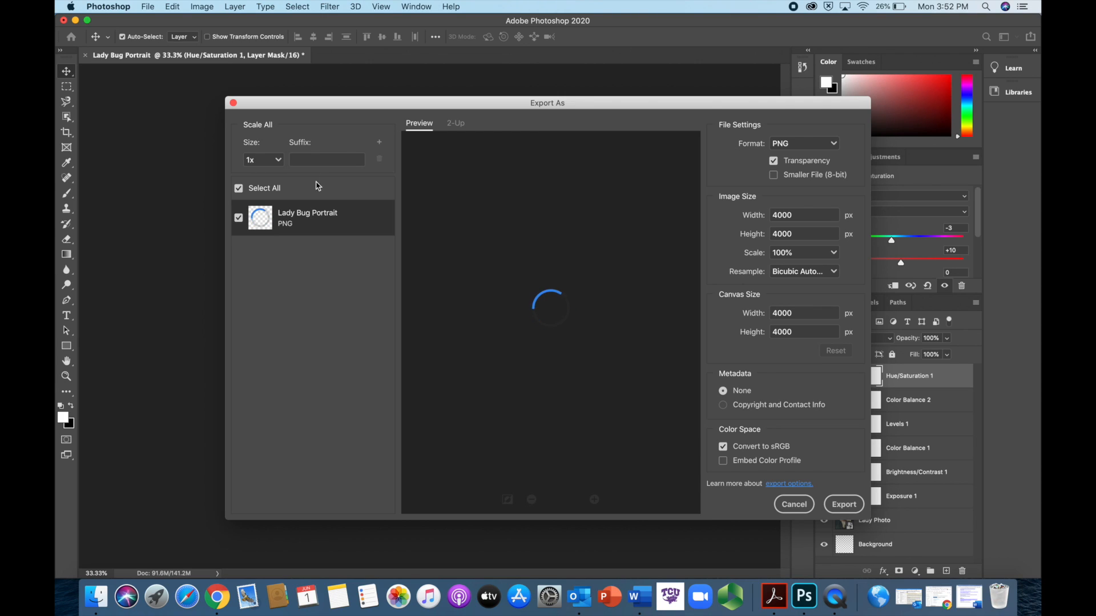
click(833, 143)
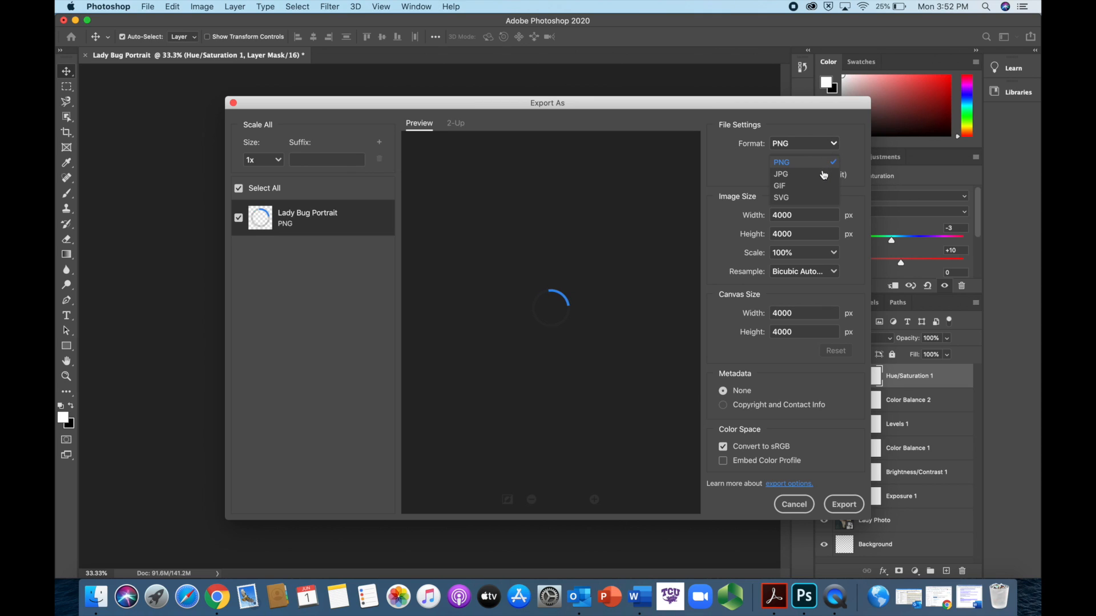
click(786, 175)
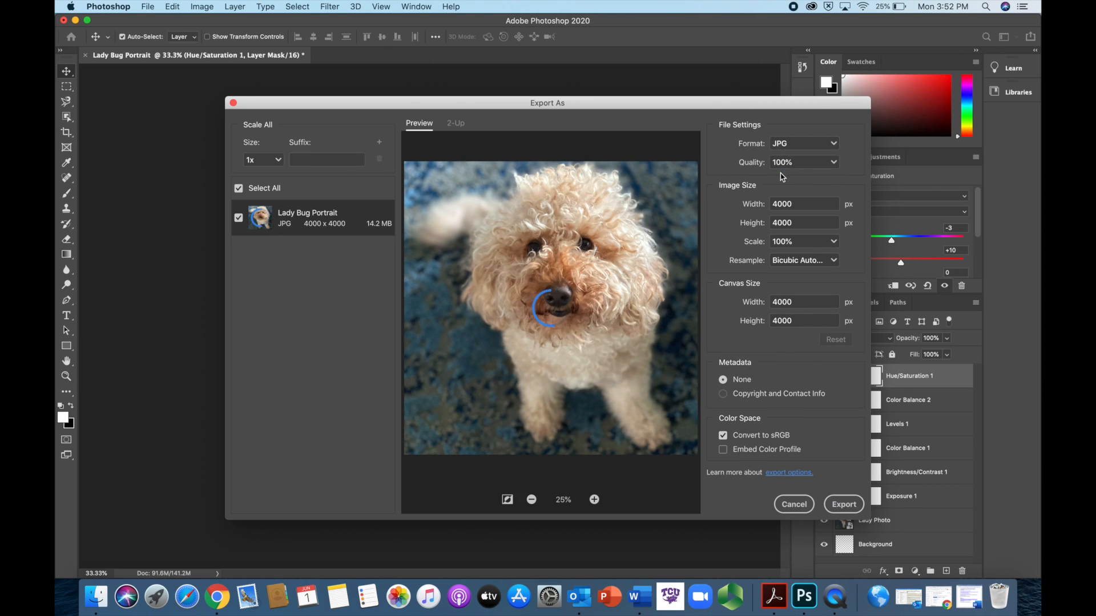
click(834, 164)
drag(841, 186, 755, 168)
text(80)
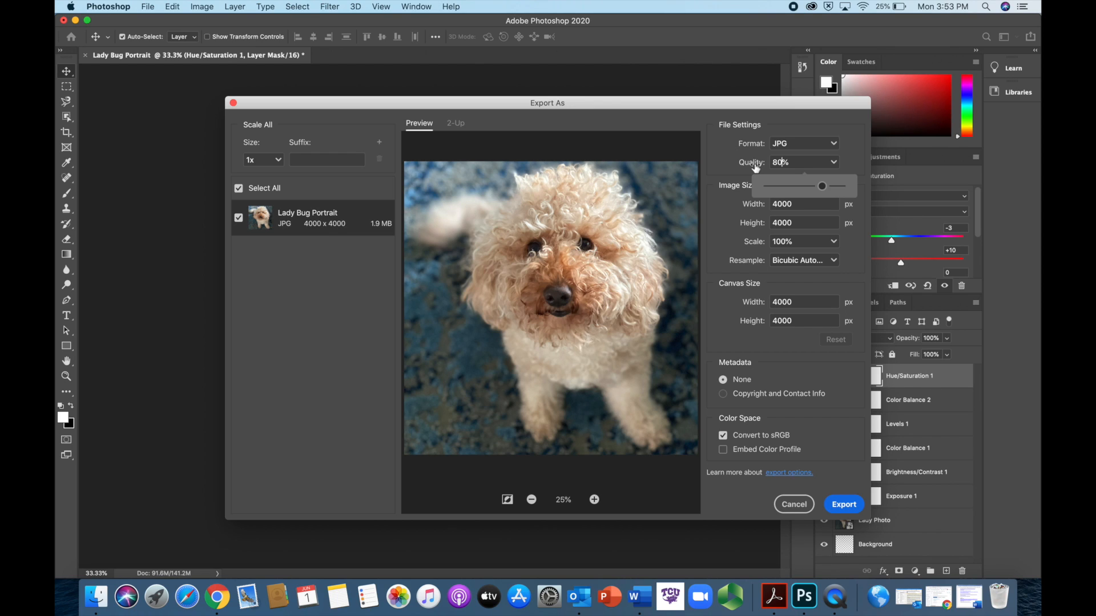
click(860, 251)
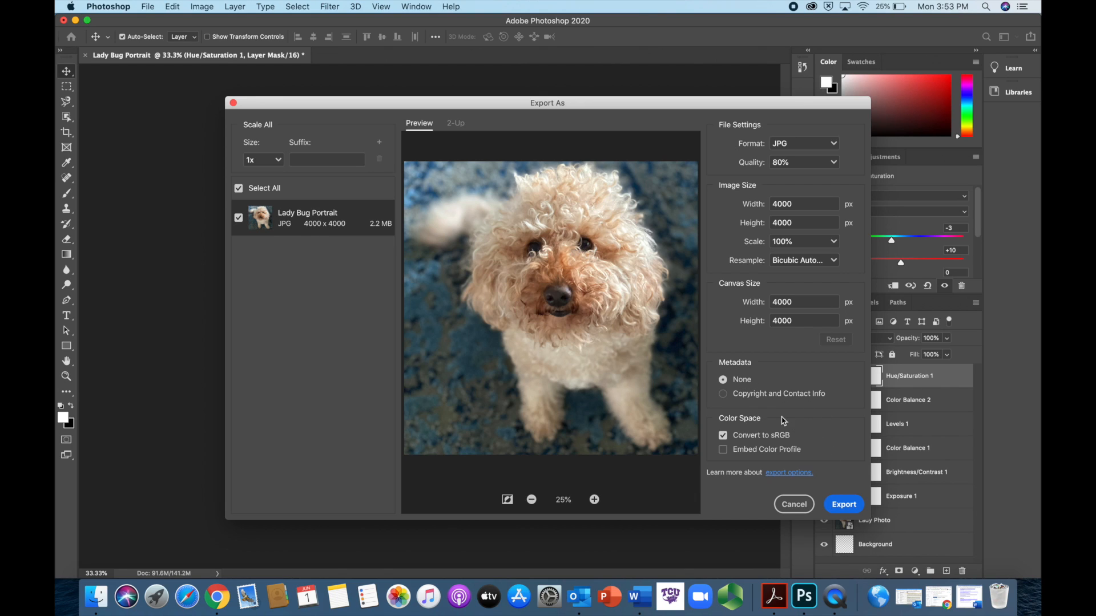
Include copyright and contact info as metadata and export the image to the Desktop as "Lady Bug Portrait.jpg".
click(724, 396)
click(848, 504)
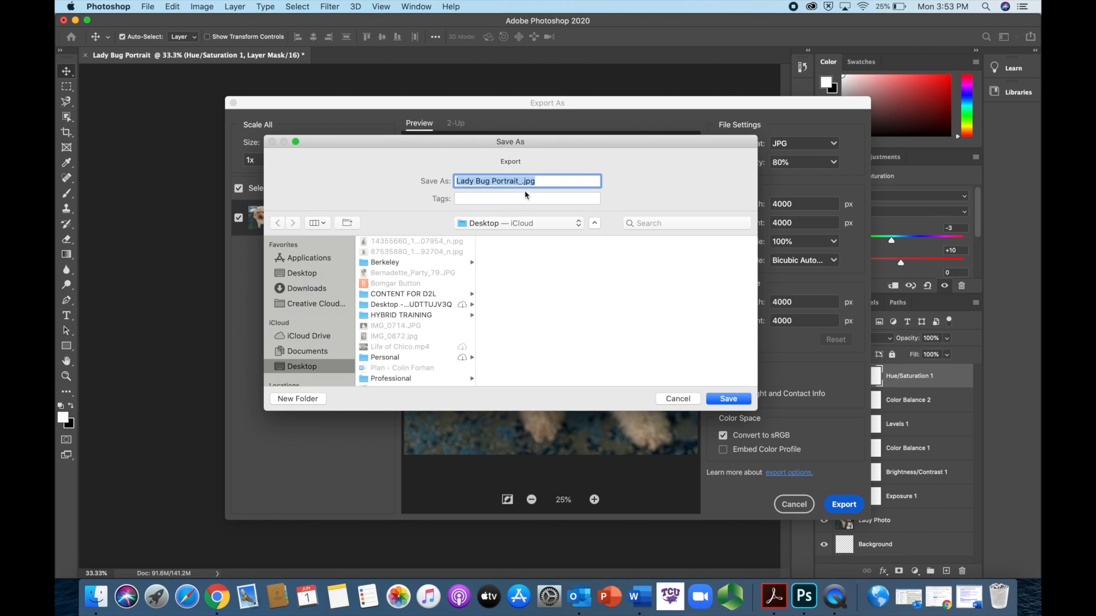
click(521, 180)
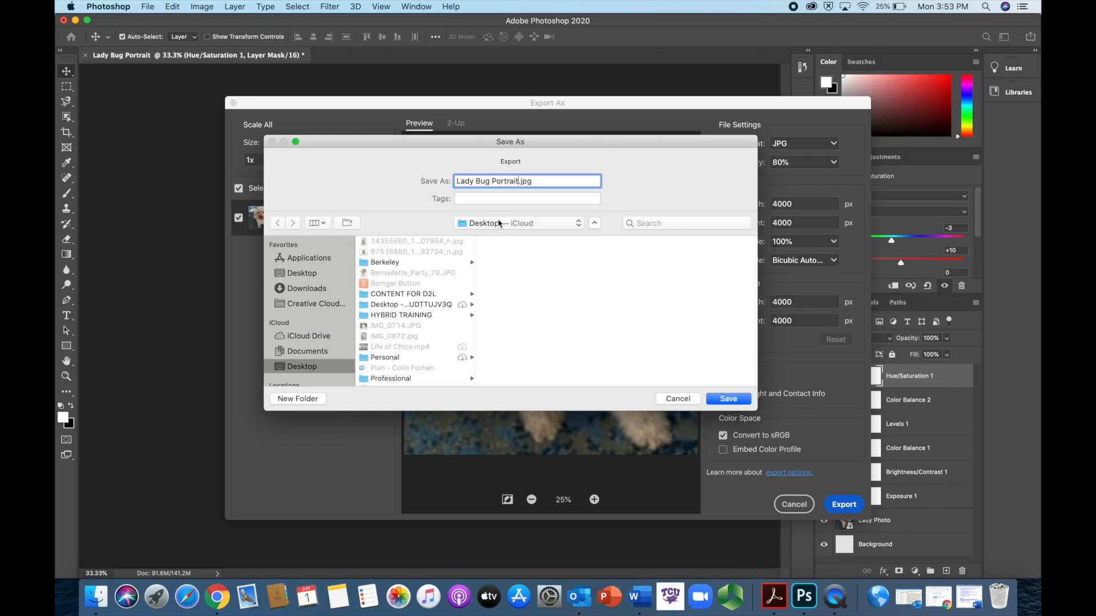
click(728, 398)
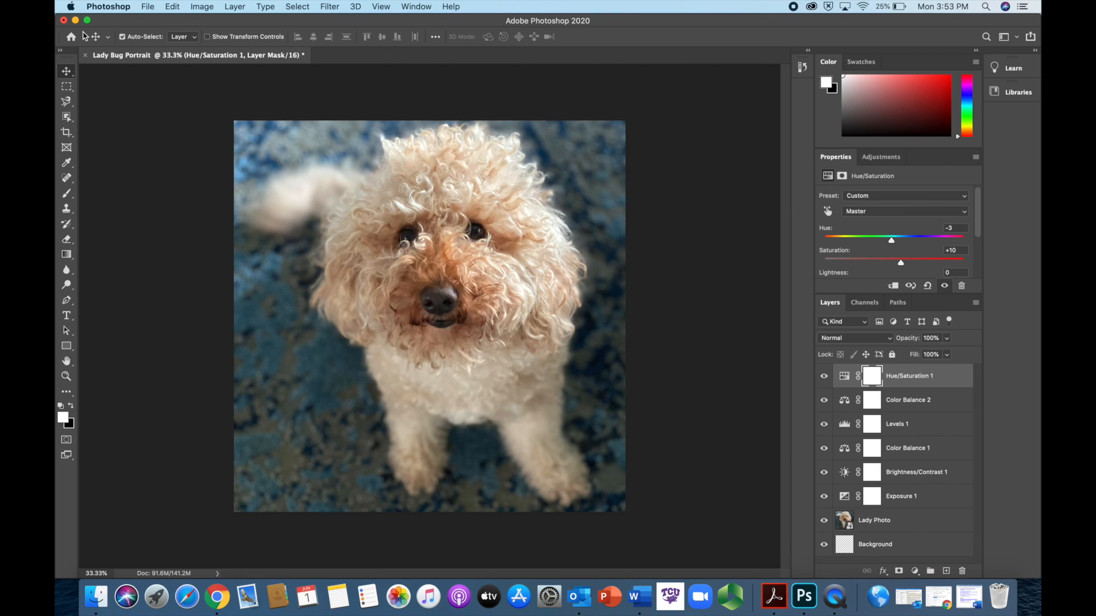
Close the portrait document without saving its changes and open the exported "Lady Bug Portrait.jpg" from the desktop.
click(64, 21)
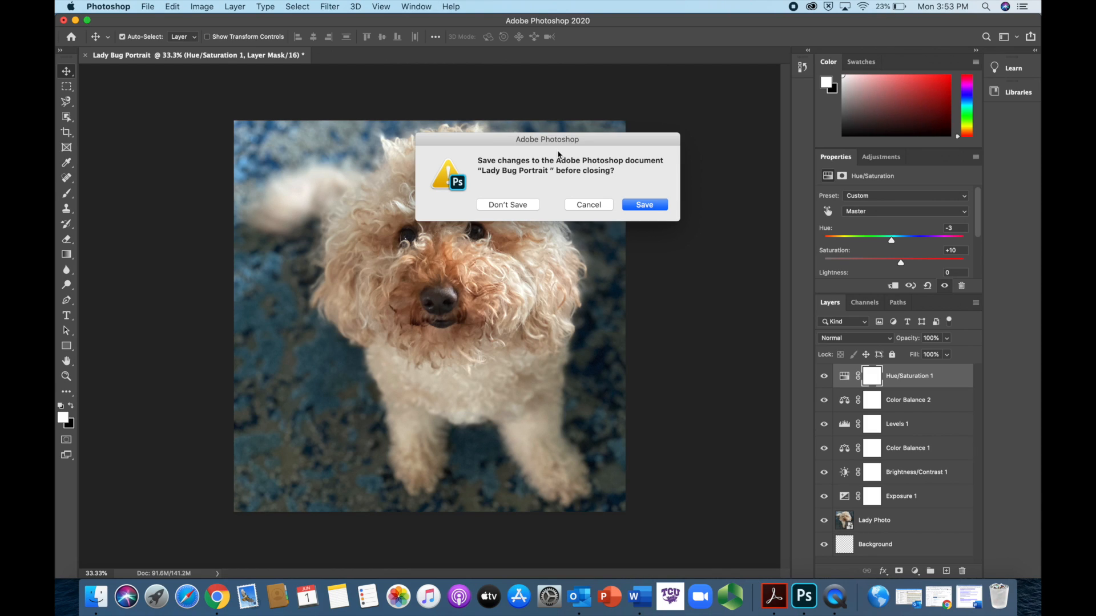
click(526, 207)
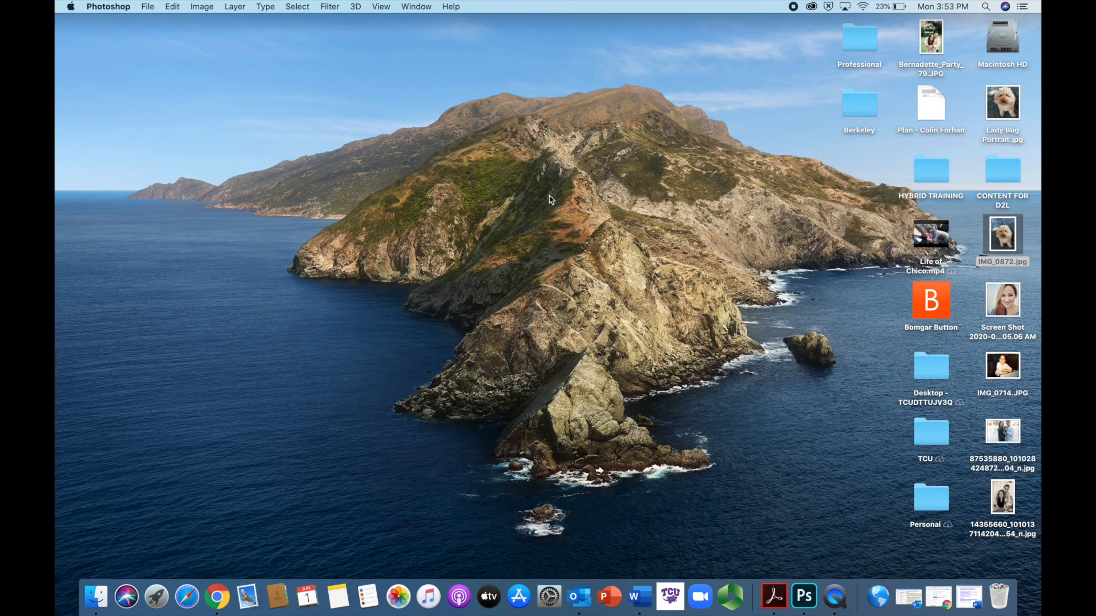
double_click(1004, 104)
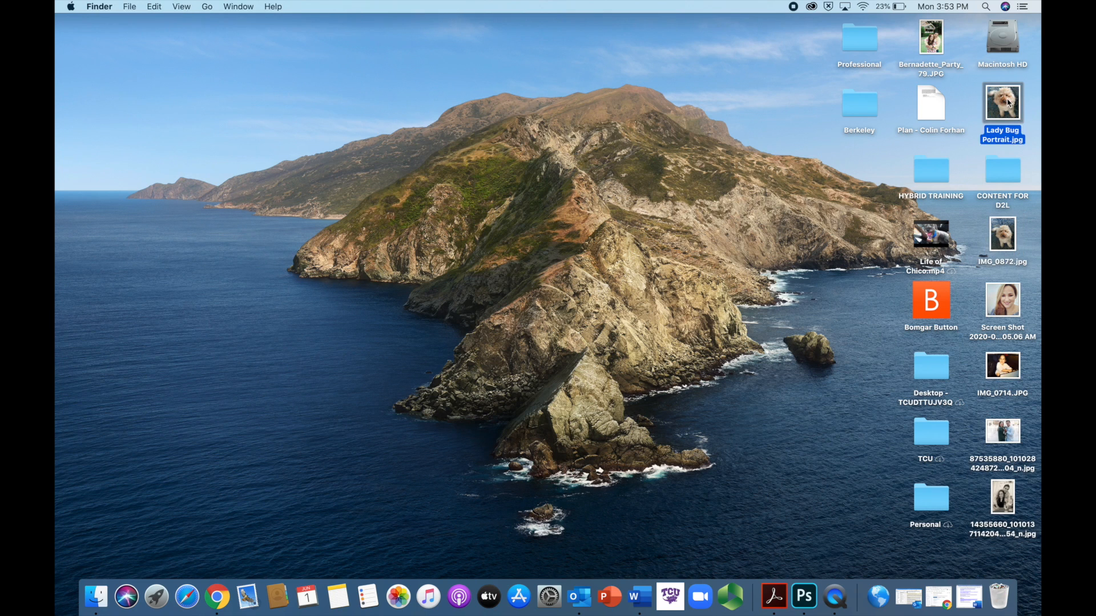